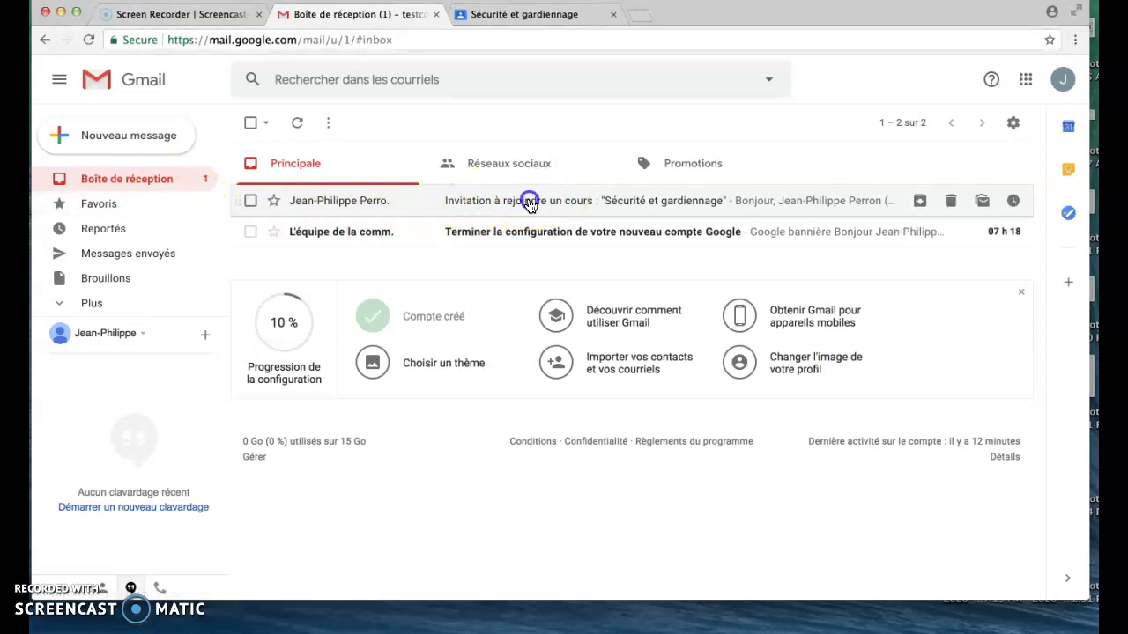
Open the invitation e-mail for the "Sécurité et gardiennage" course, and switch to the course page in Google Classroom.
click(528, 202)
scroll(612, 420, down, 1)
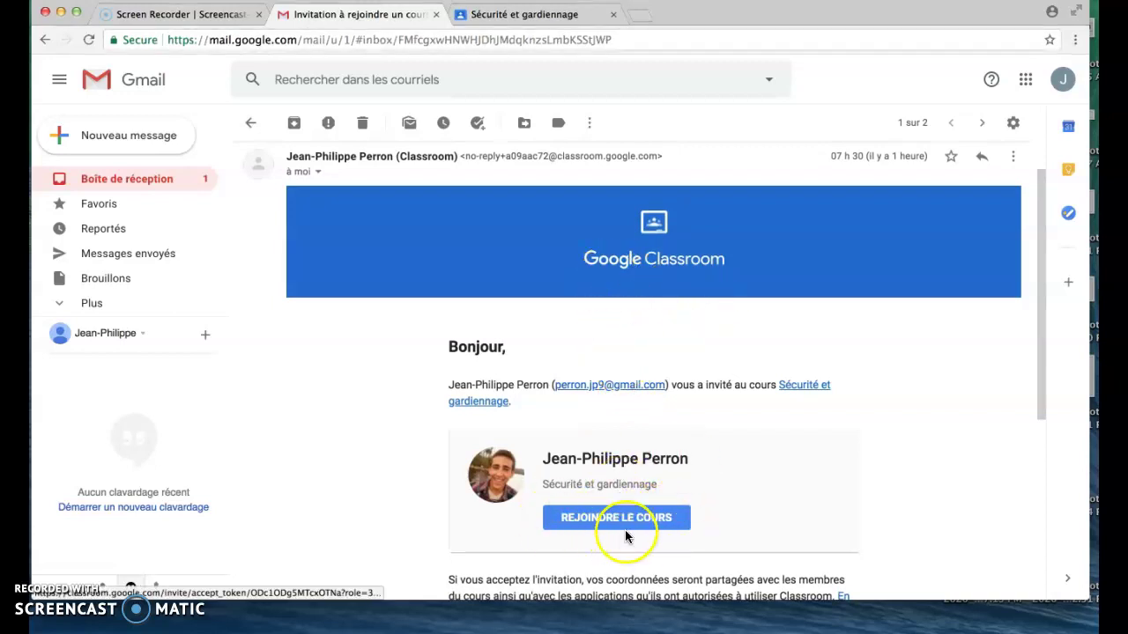
click(519, 15)
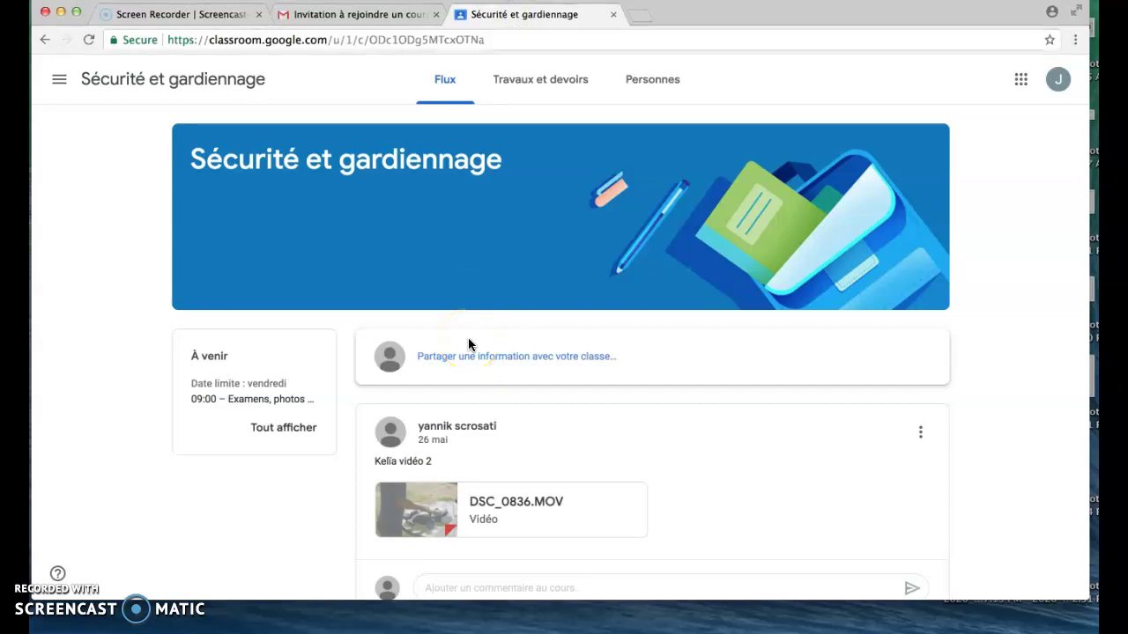
Look through the posts in the course stream, including the instructor's welcome message and the module announcements.
scroll(518, 410, down, 10)
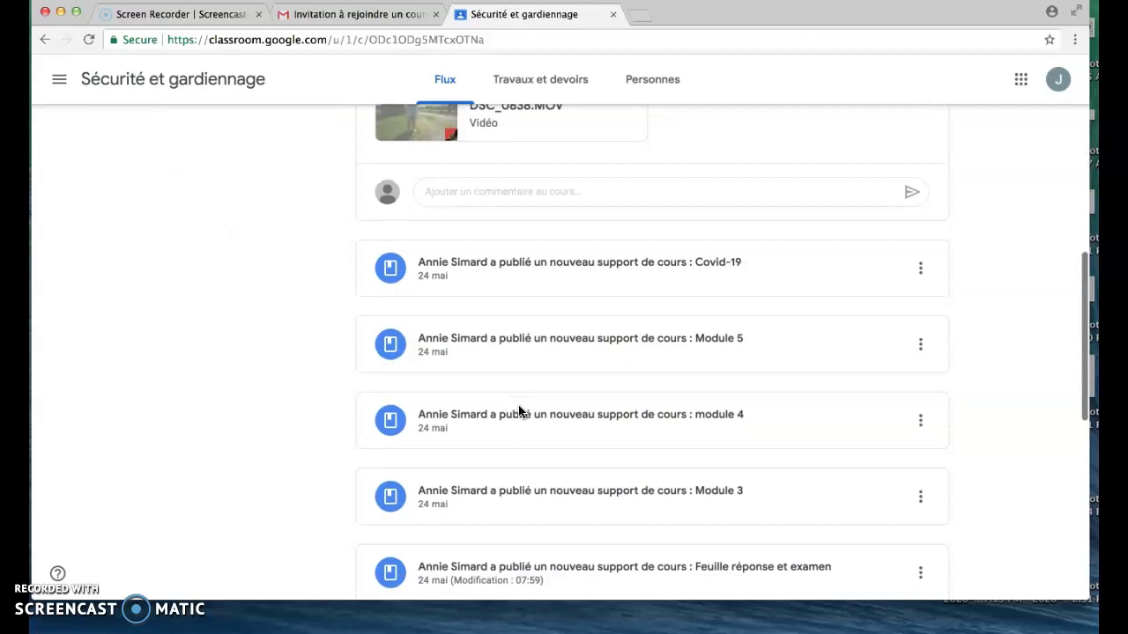
scroll(518, 410, down, 3)
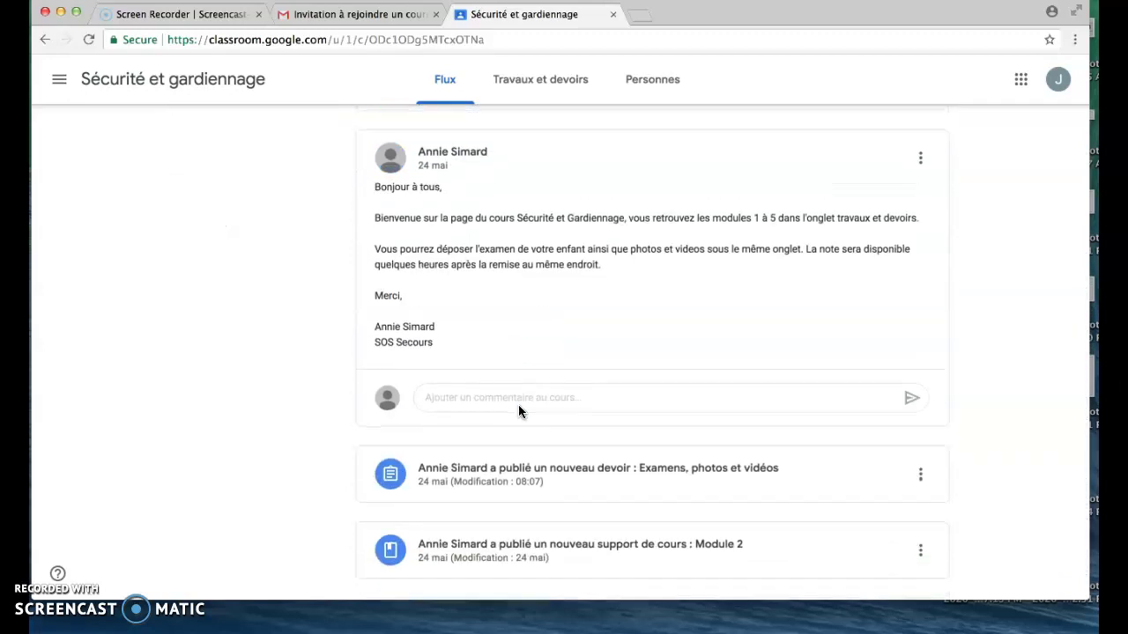
scroll(518, 410, up, 3)
click(526, 181)
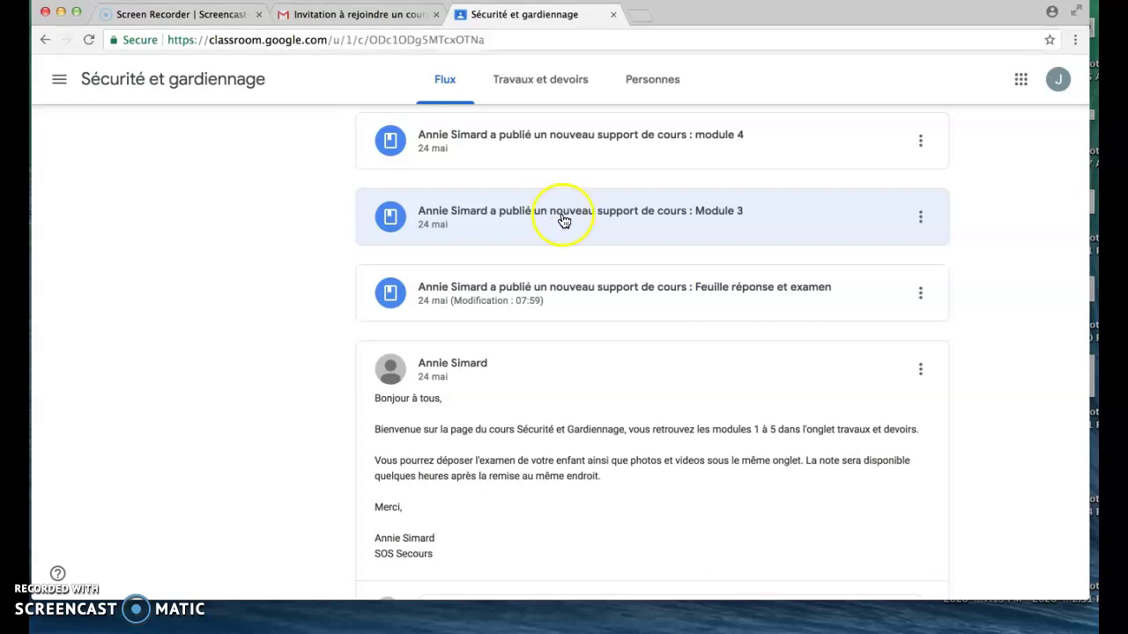
scroll(564, 229, up, 10)
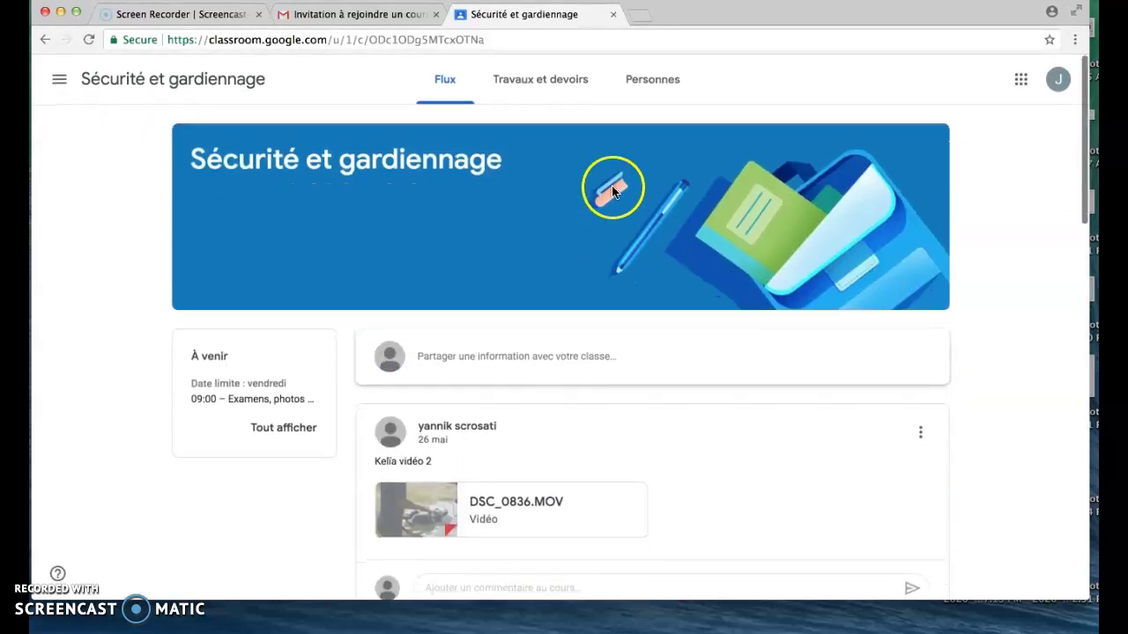
Show the course's "Travaux et devoirs" list, view the Module 1 video "Droits et responsabilités", and close it.
click(555, 83)
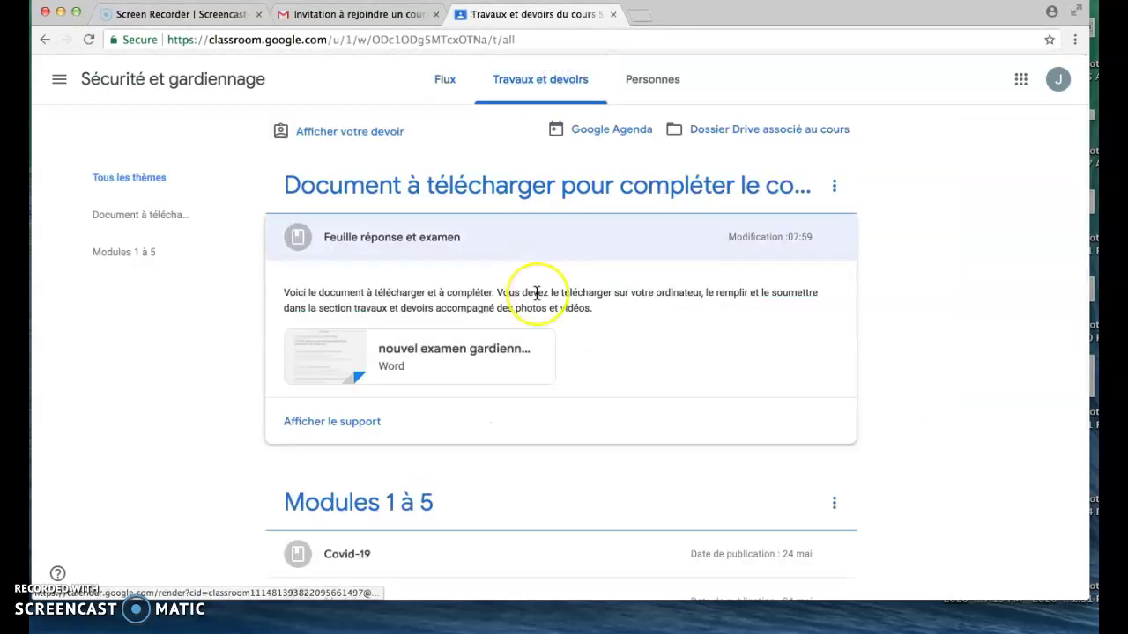
scroll(536, 293, down, 5)
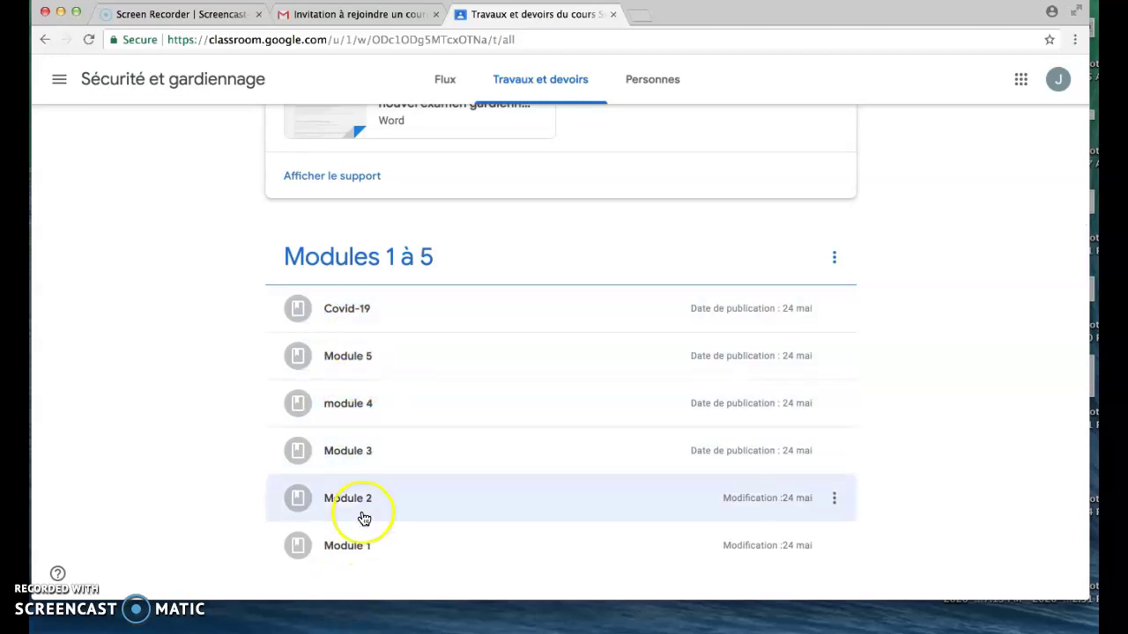
click(364, 547)
click(343, 493)
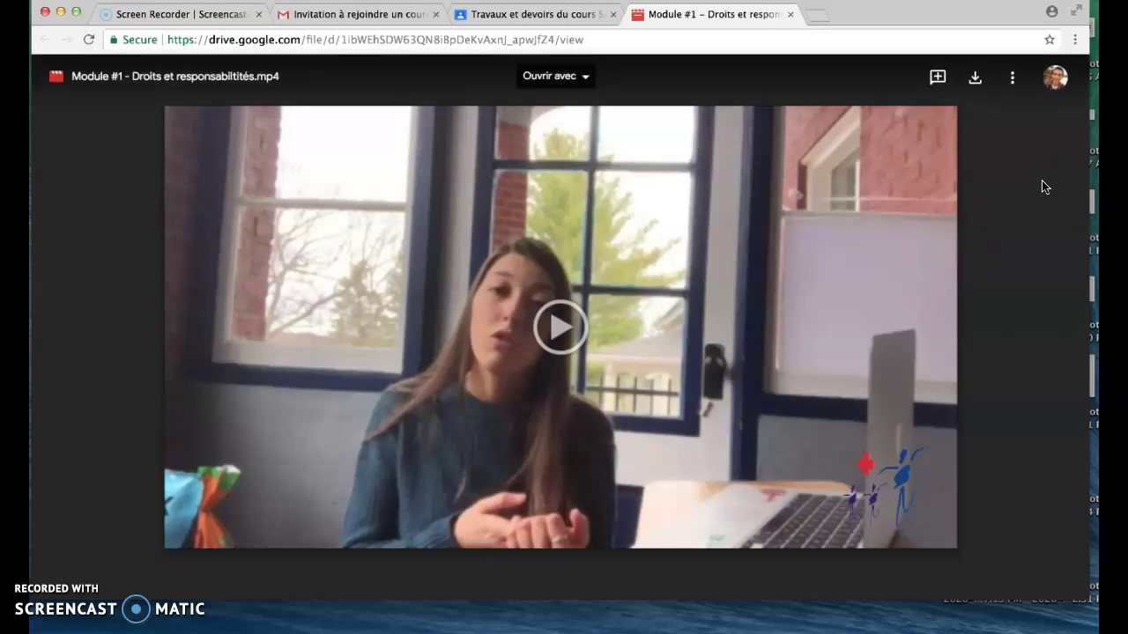
click(792, 15)
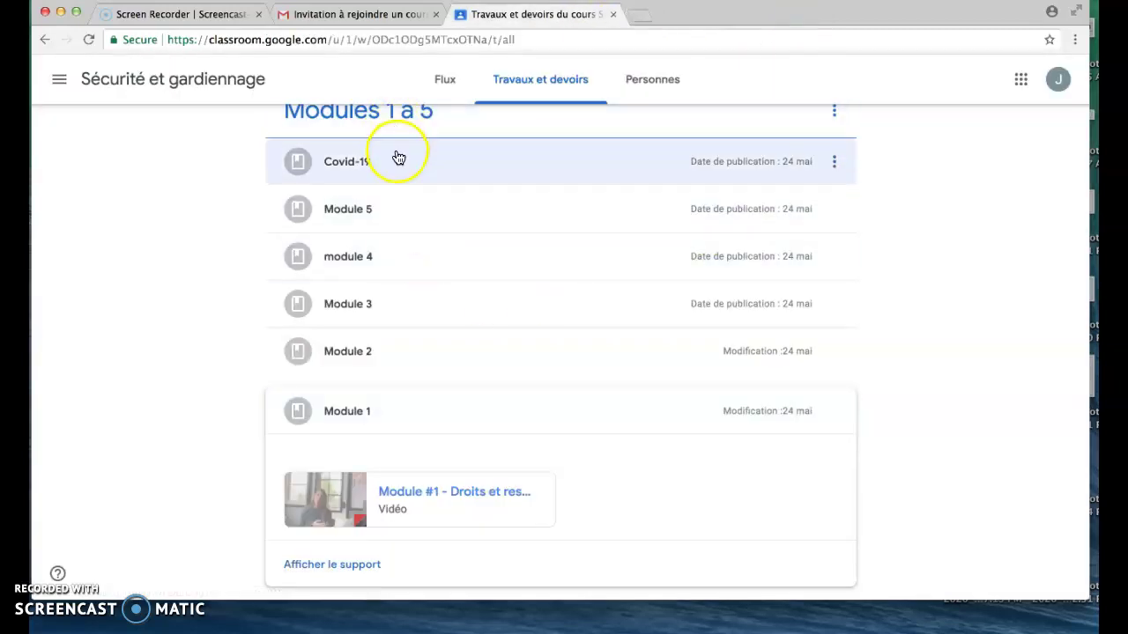
Preview the "nouvel examen gardiennage" Word document attached to "Feuille réponse et examen" and examine the first questions.
scroll(883, 234, up, 5)
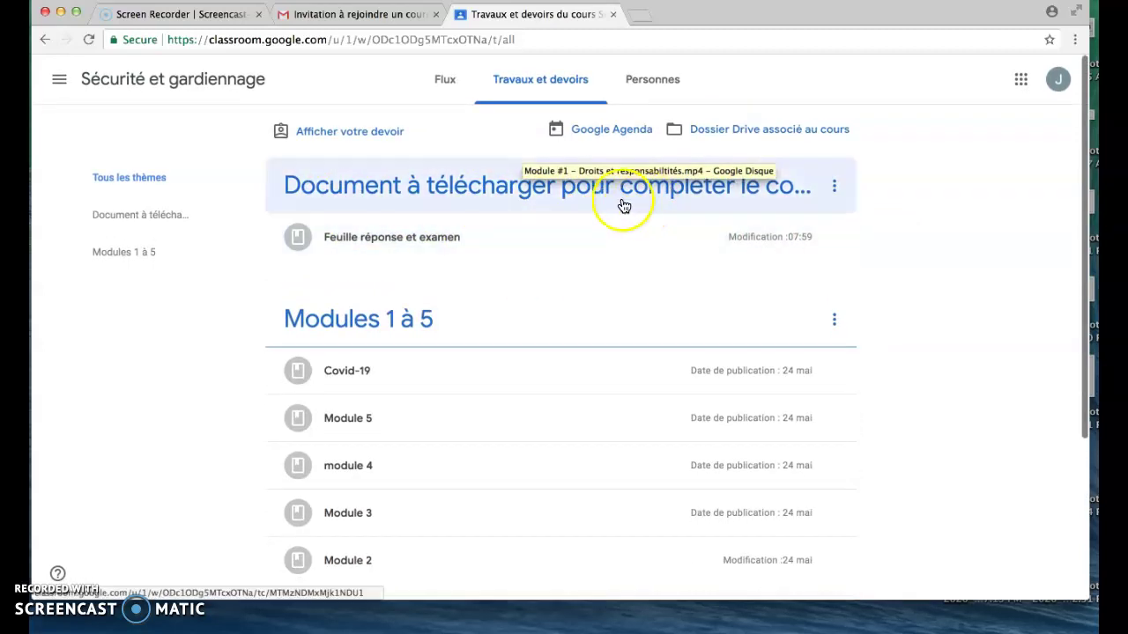
click(451, 239)
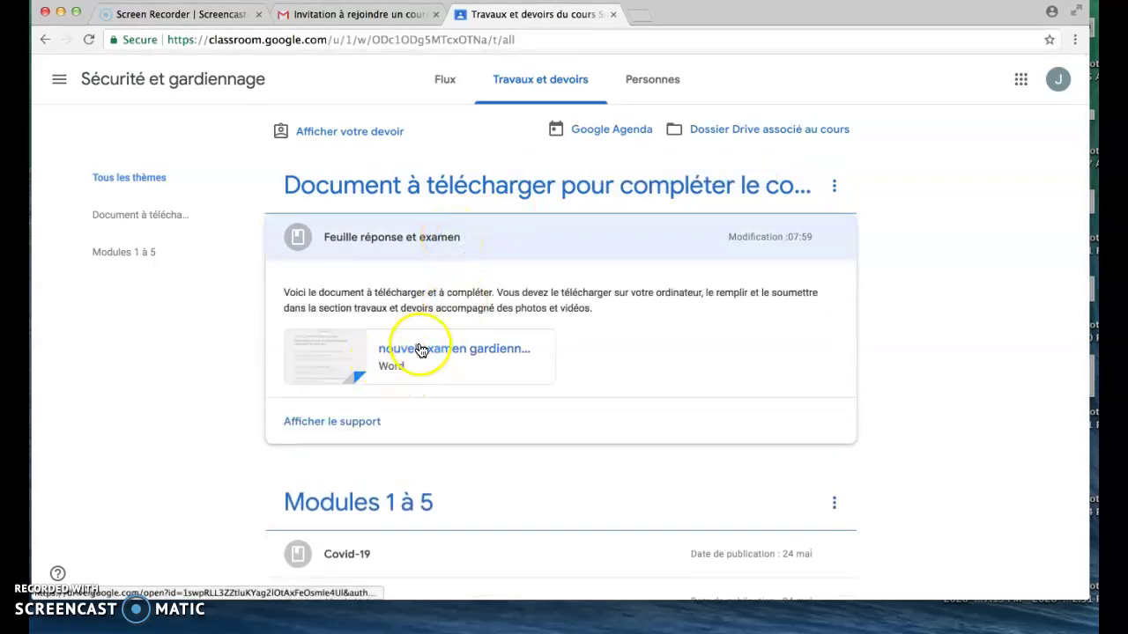
click(421, 352)
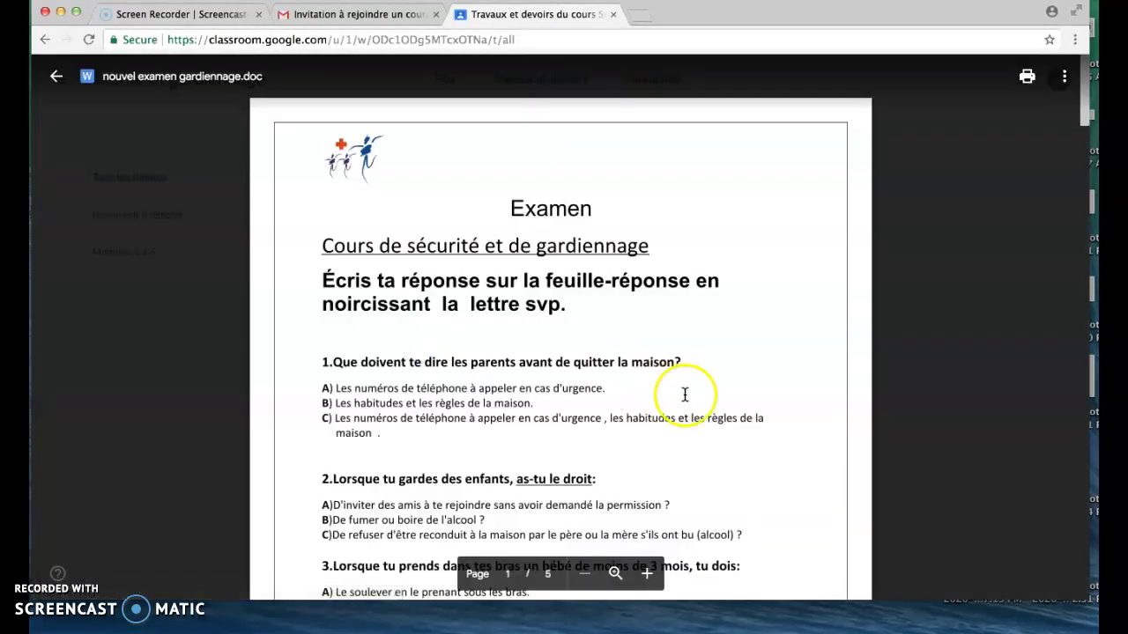
scroll(684, 395, down, 2)
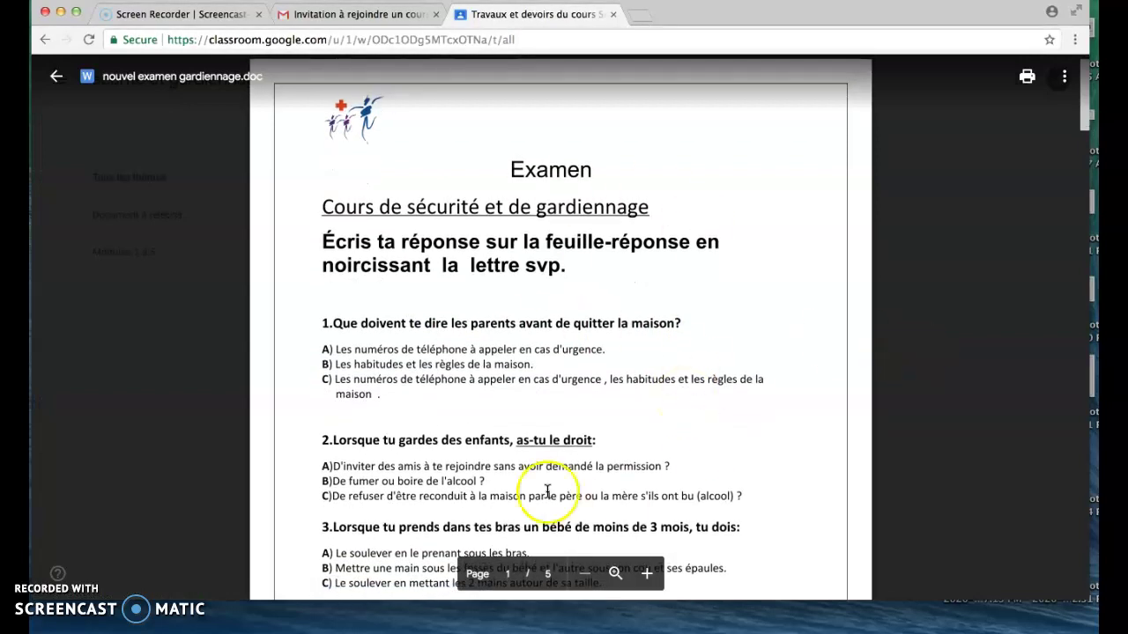
drag(480, 350, 532, 350)
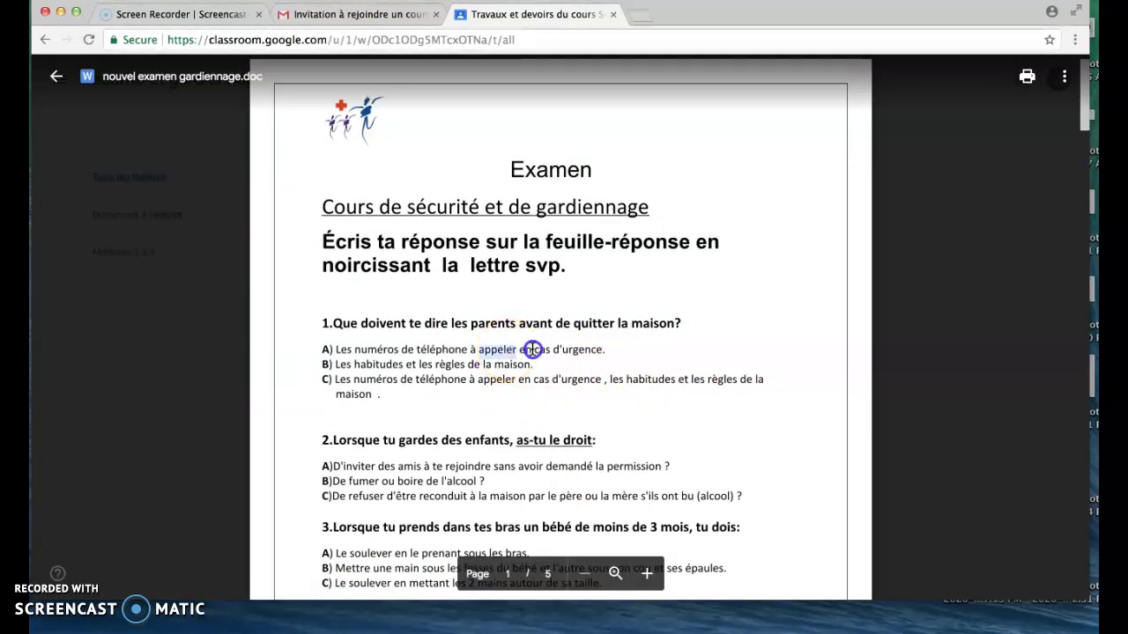
click(490, 364)
click(514, 364)
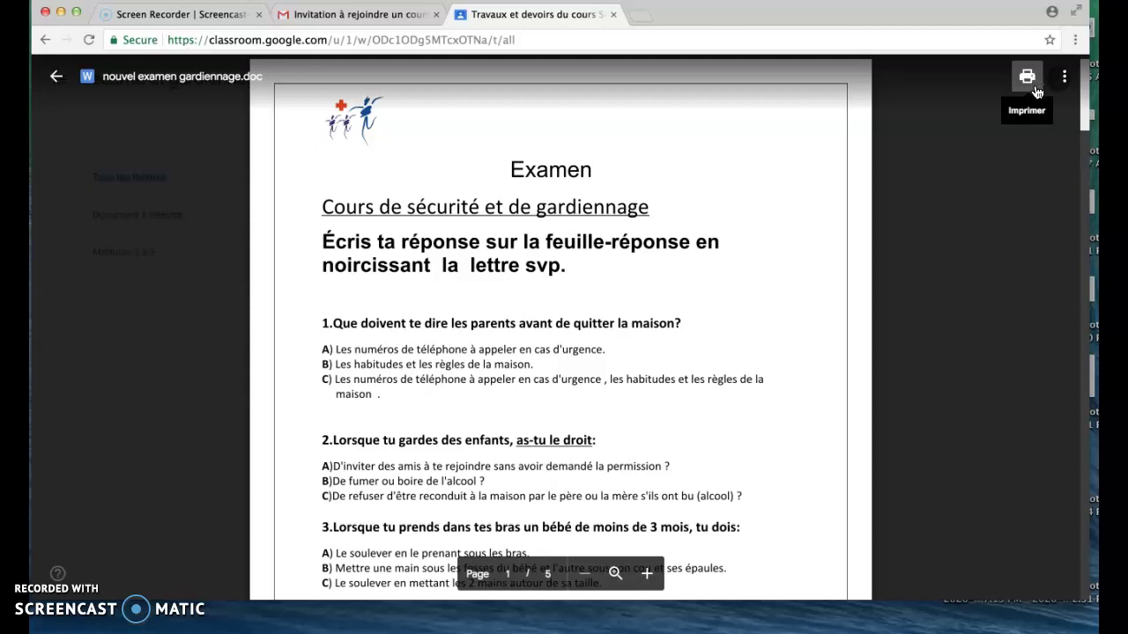
Open the previewed exam document in a new window and download it to the computer.
click(1063, 80)
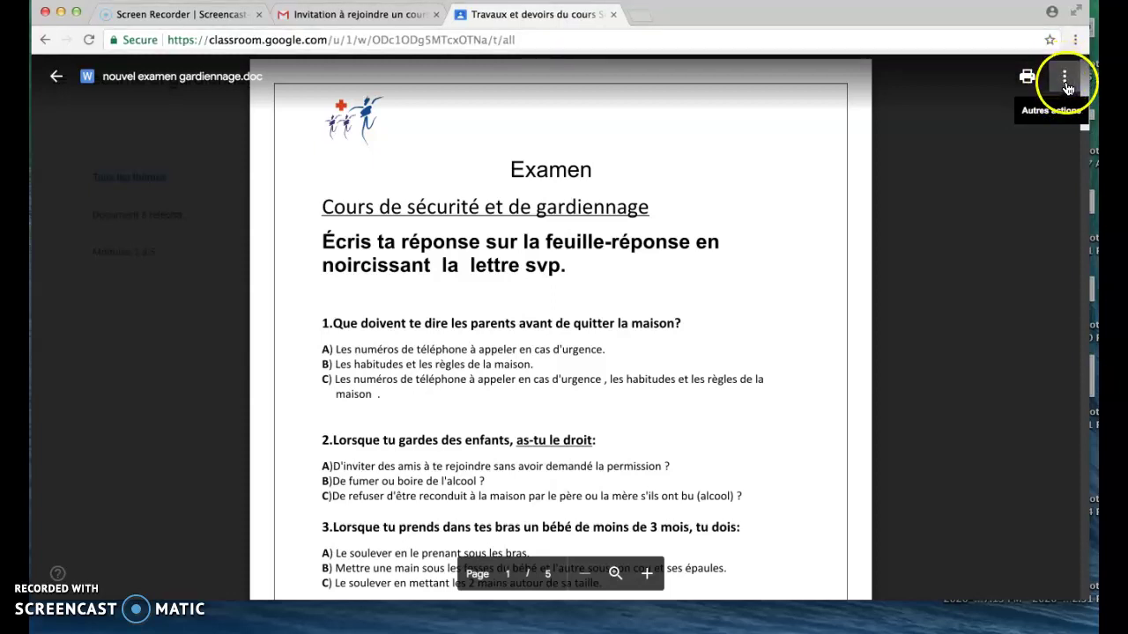
click(1065, 84)
click(1005, 163)
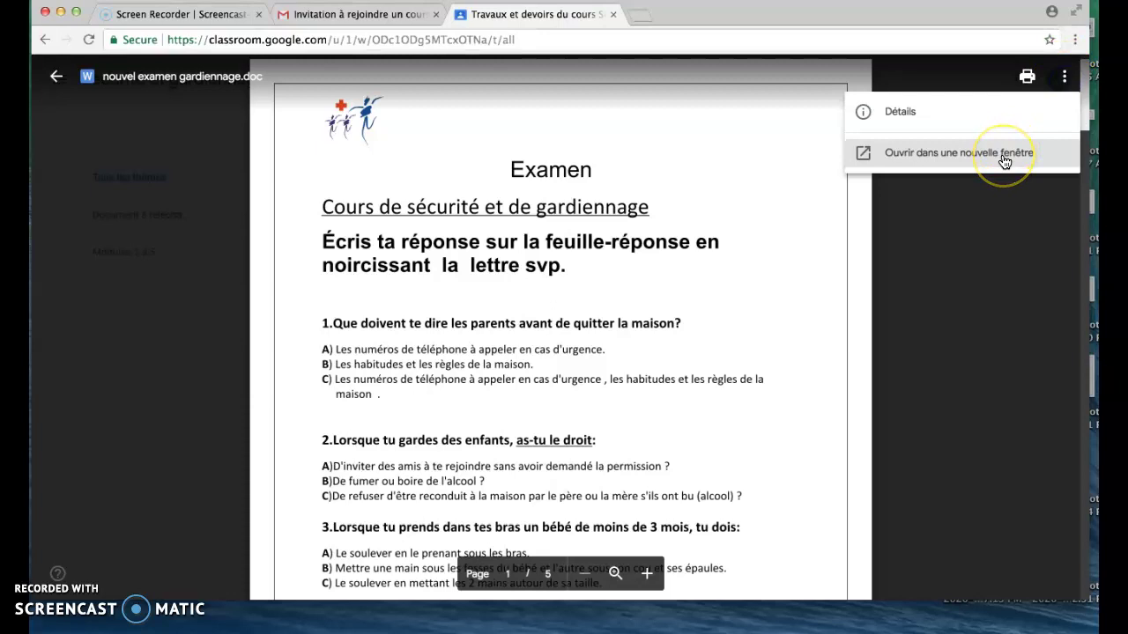
click(1005, 156)
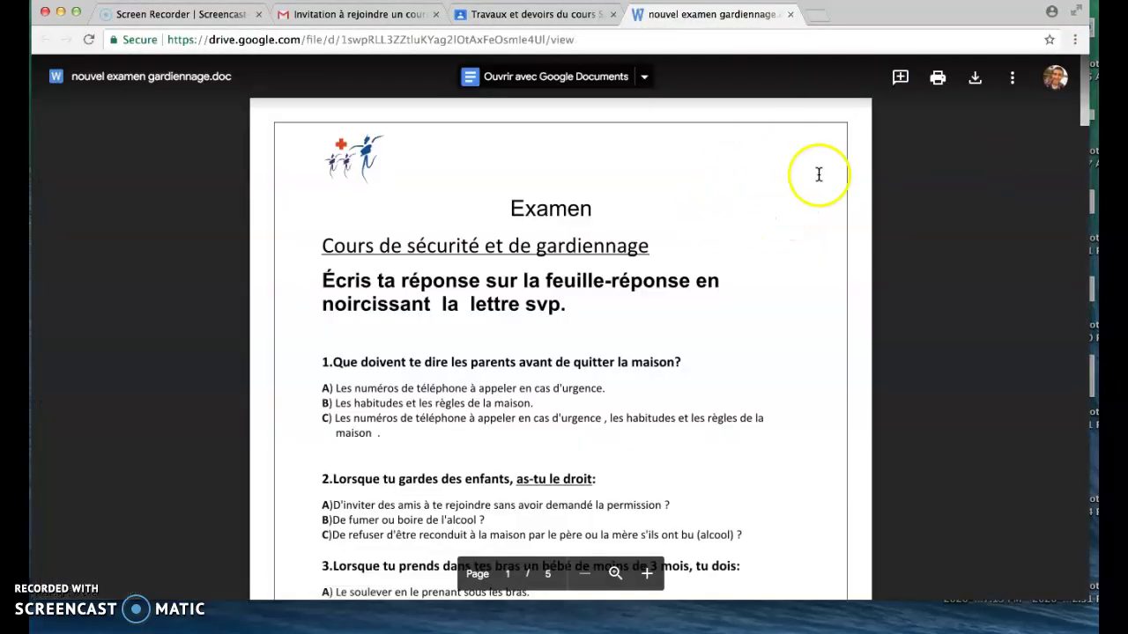
click(976, 81)
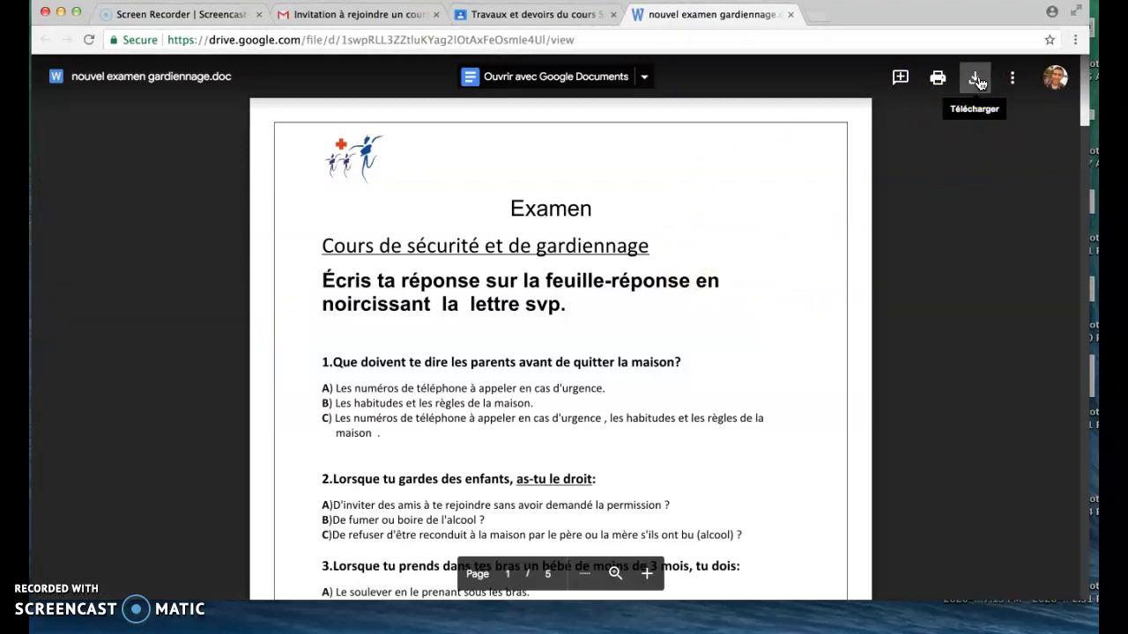
click(978, 83)
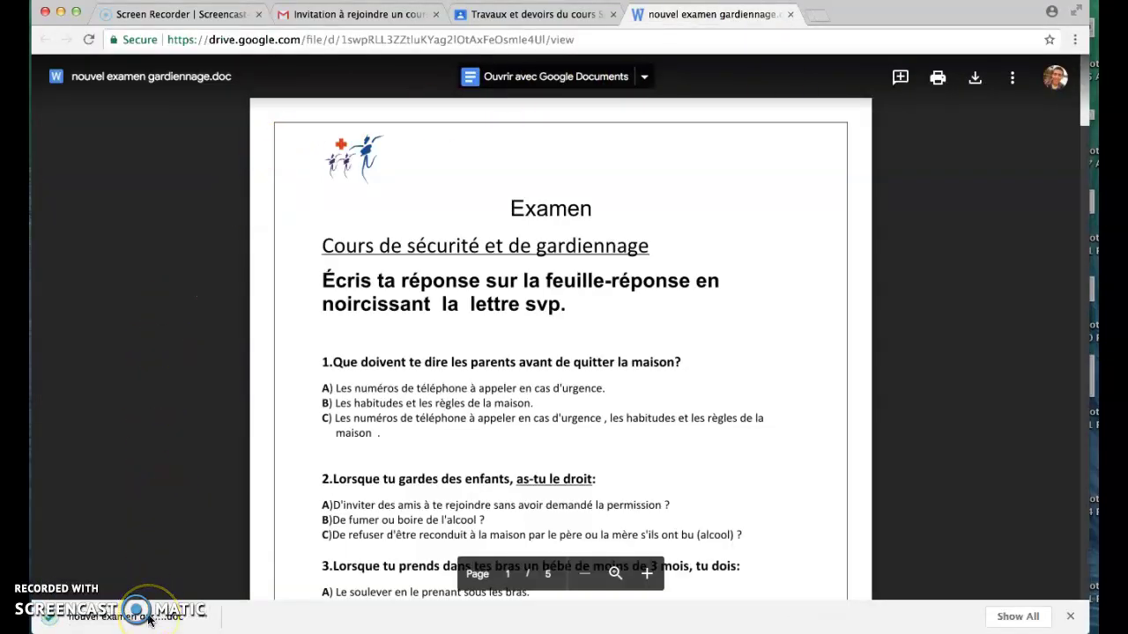
Open the downloaded exam in Word and black out letter B as the answer to question 1.
click(151, 577)
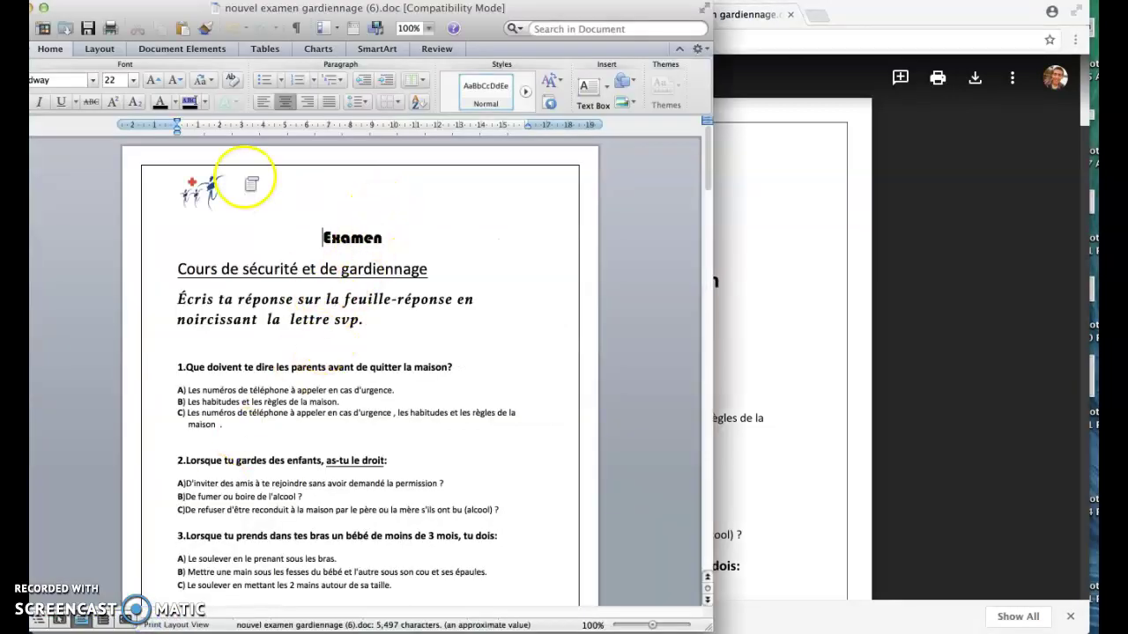
scroll(276, 240, down, 3)
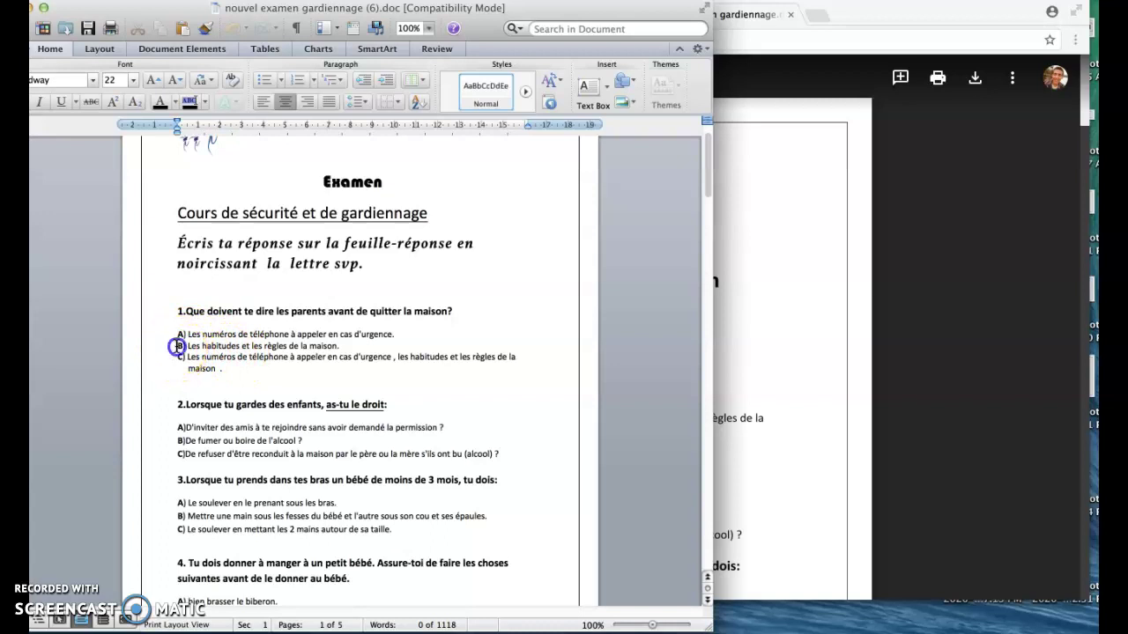
click(189, 346)
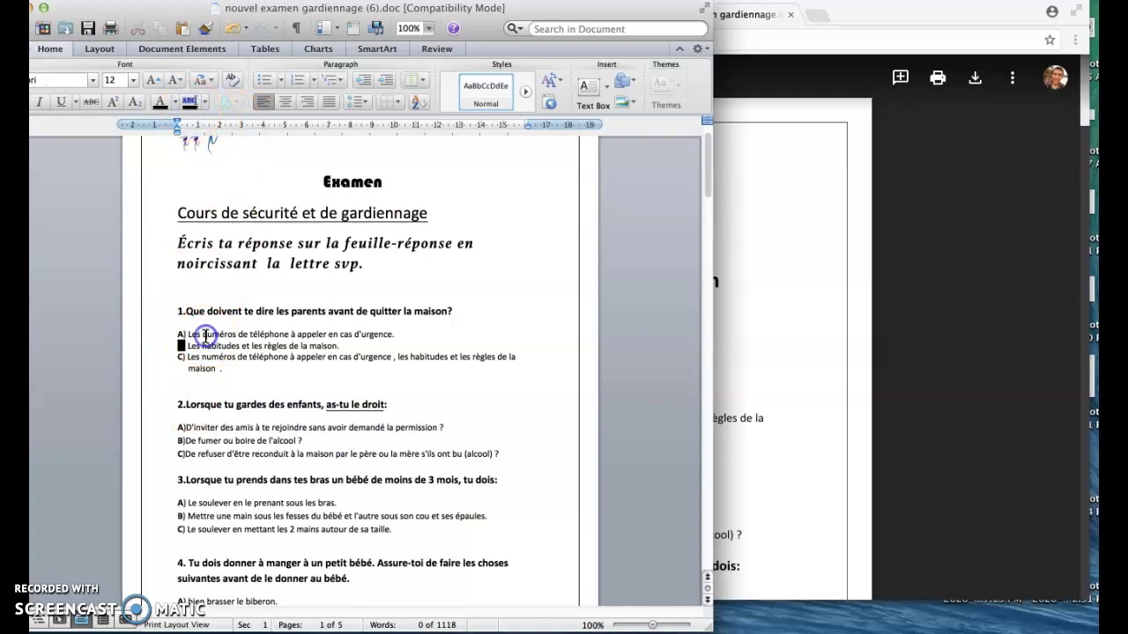
Look through the remaining exam questions and return to the start of the document.
scroll(214, 459, down, 5)
drag(219, 369, 226, 465)
scroll(232, 495, down, 5)
scroll(238, 494, up, 10)
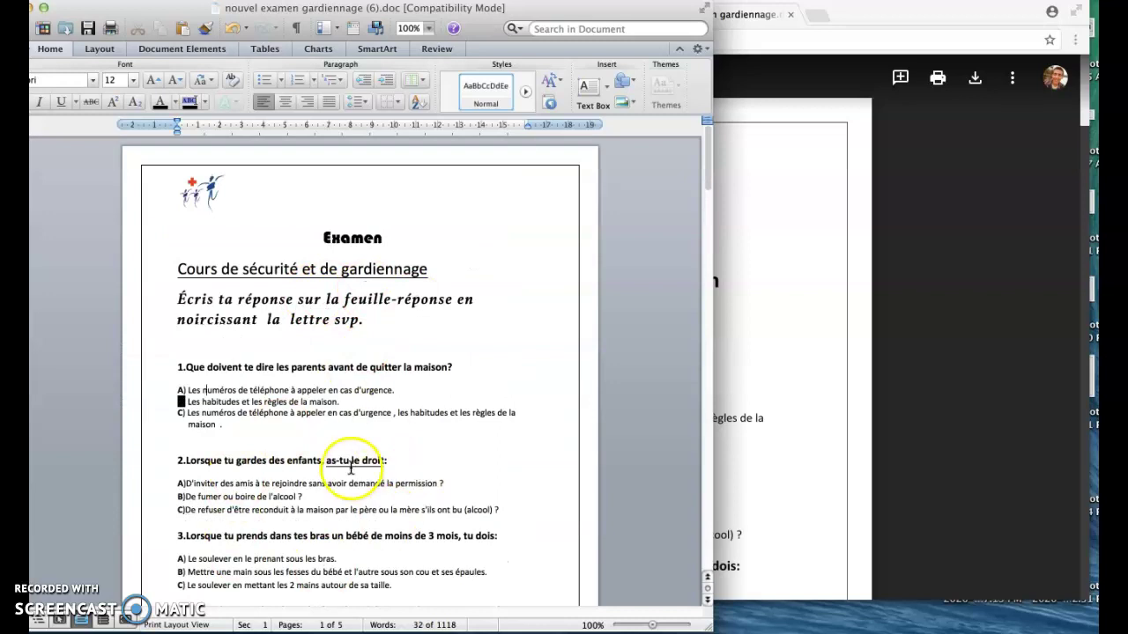
scroll(245, 525, down, 1)
scroll(245, 525, down, 7)
scroll(244, 522, up, 8)
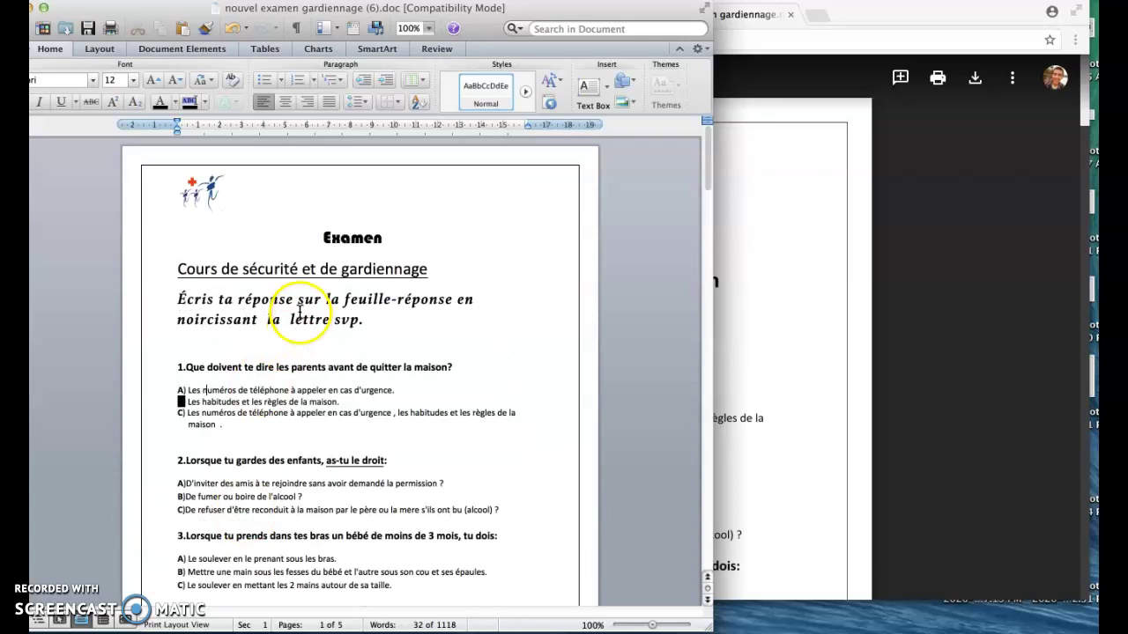
Begin saving the exam as a new file named "nouvel examen gardiennage" followed by the student's name.
drag(479, 31, 561, 35)
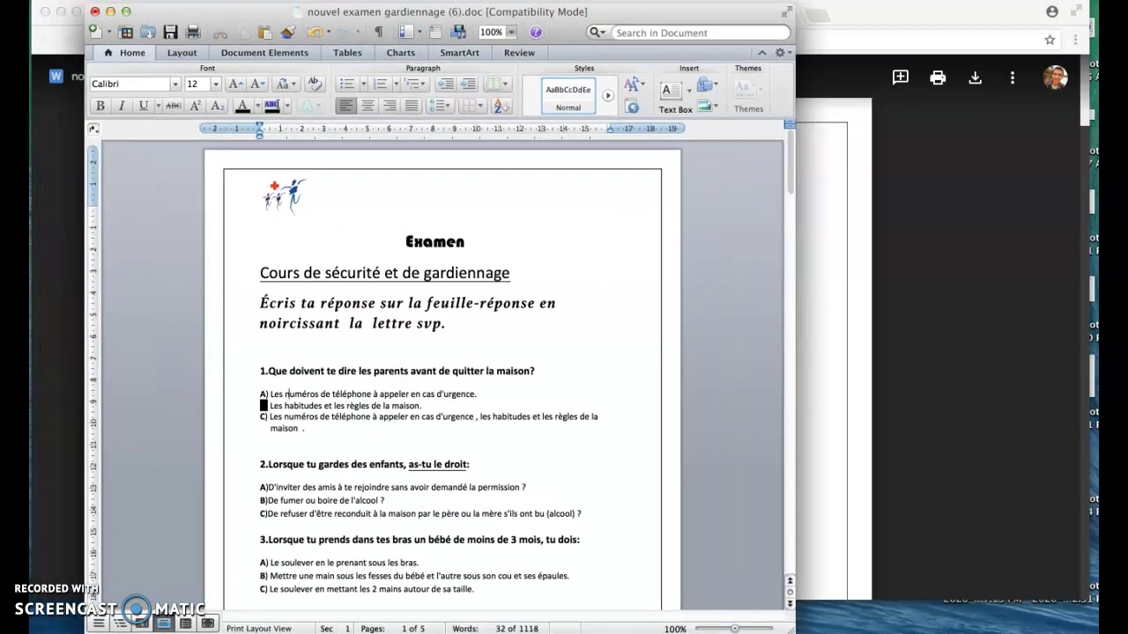
click(102, 0)
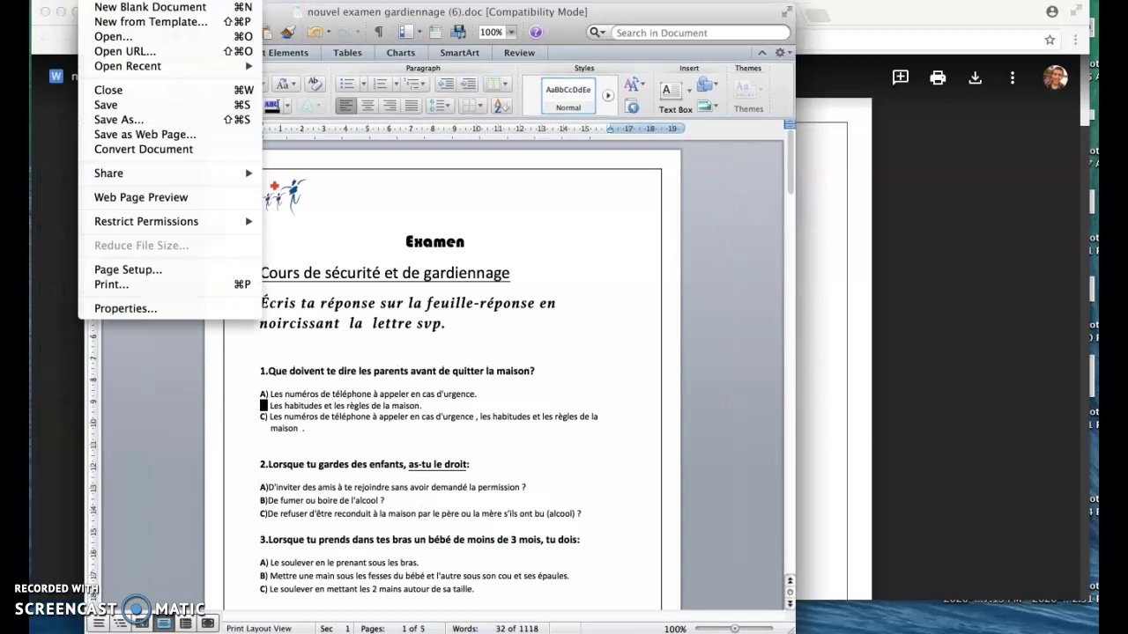
click(135, 121)
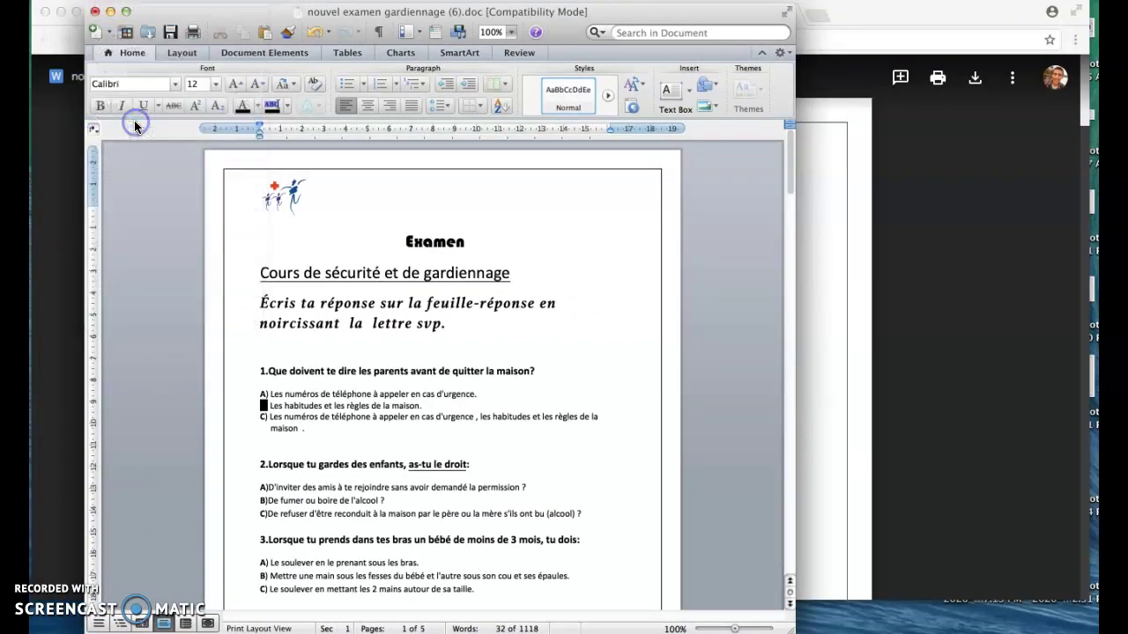
click(499, 73)
key(BackSpace)
key(BackSpace)
key(BackSpace)
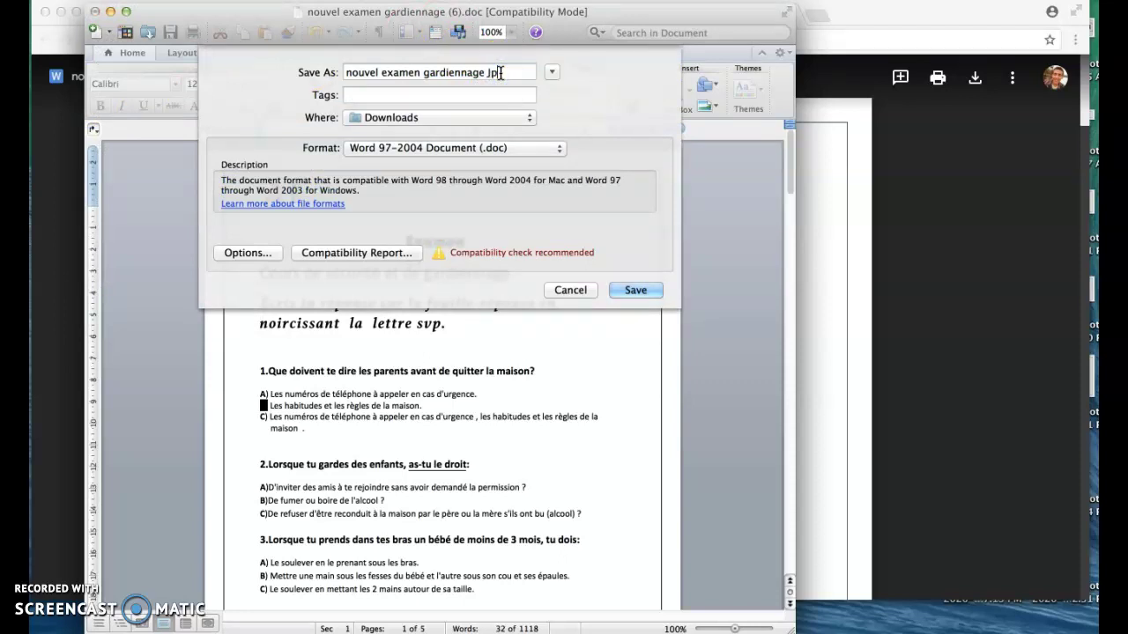
Save the copy in the Documents folder with "1" added to the end of its name, and close the document.
click(495, 119)
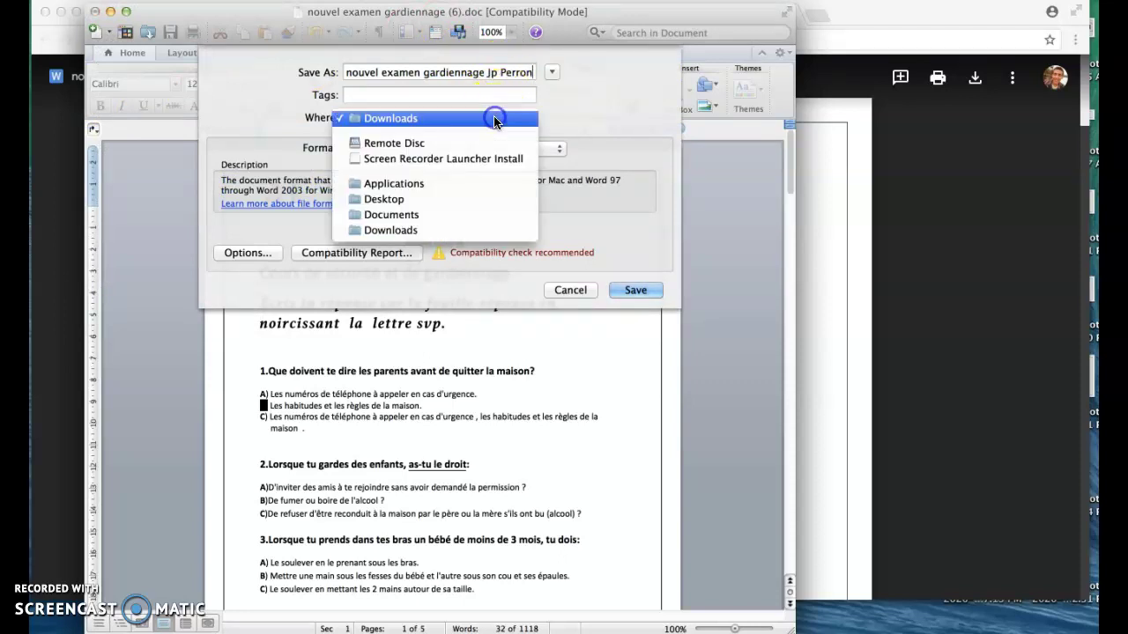
click(414, 214)
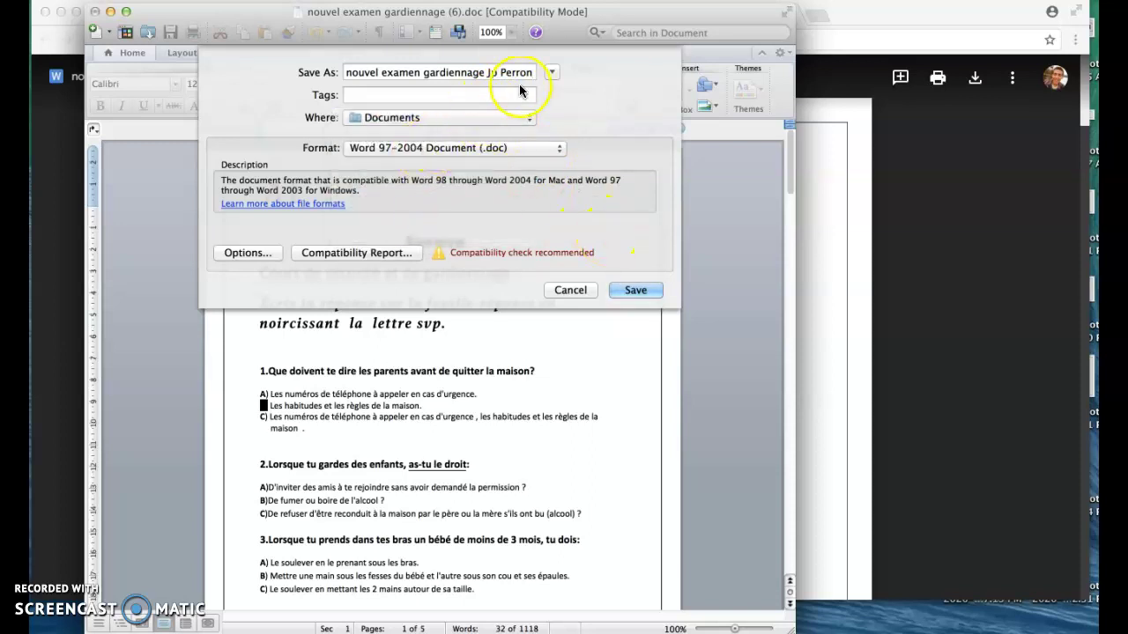
text(1)
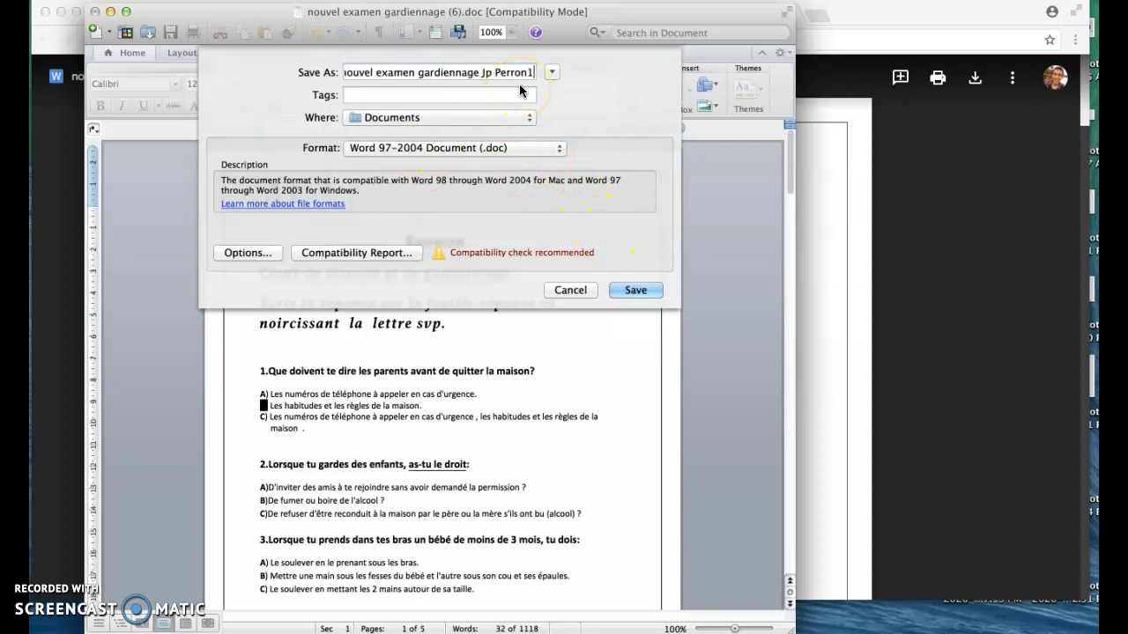
click(635, 293)
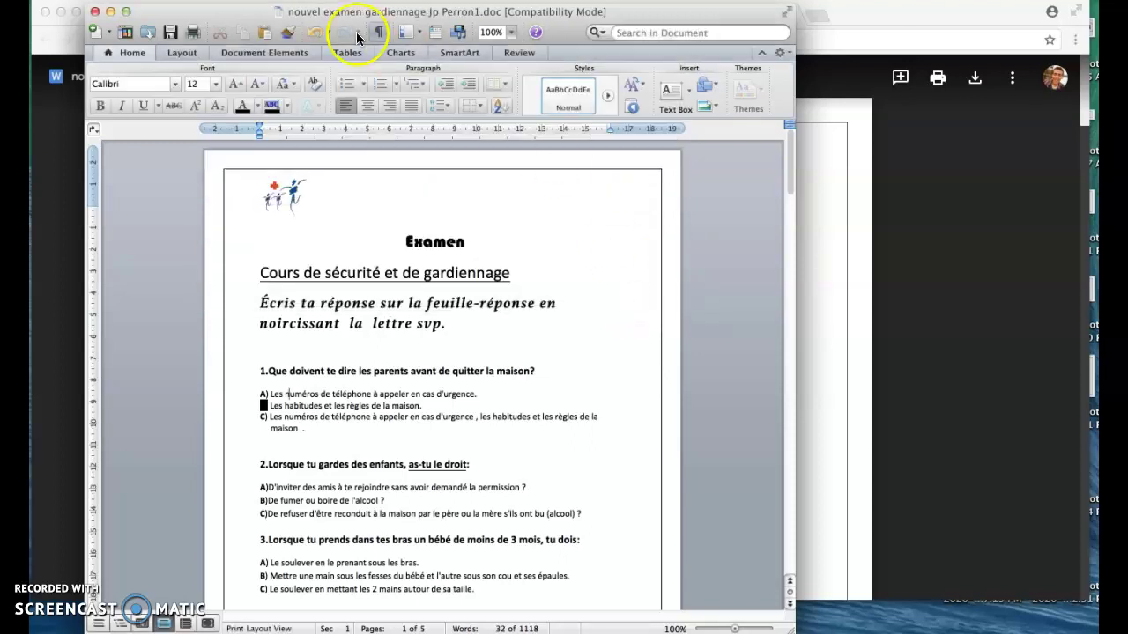
click(96, 11)
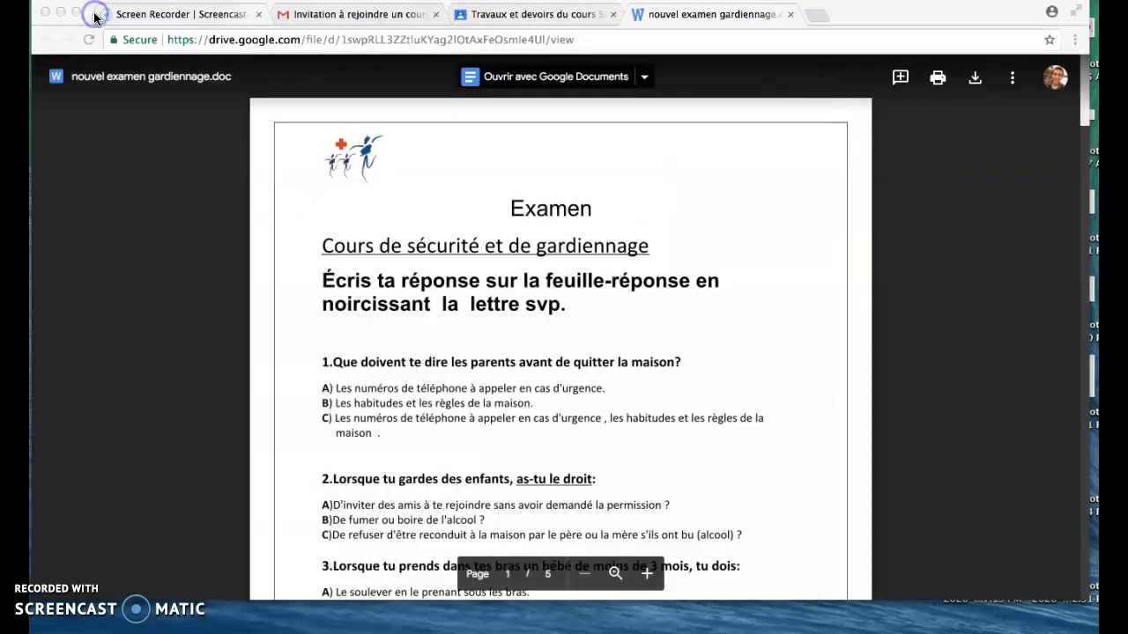
Close the exam previews in the browser and open the details of the "Examens, photos et vidéos" assignment from the student's own work list.
click(793, 16)
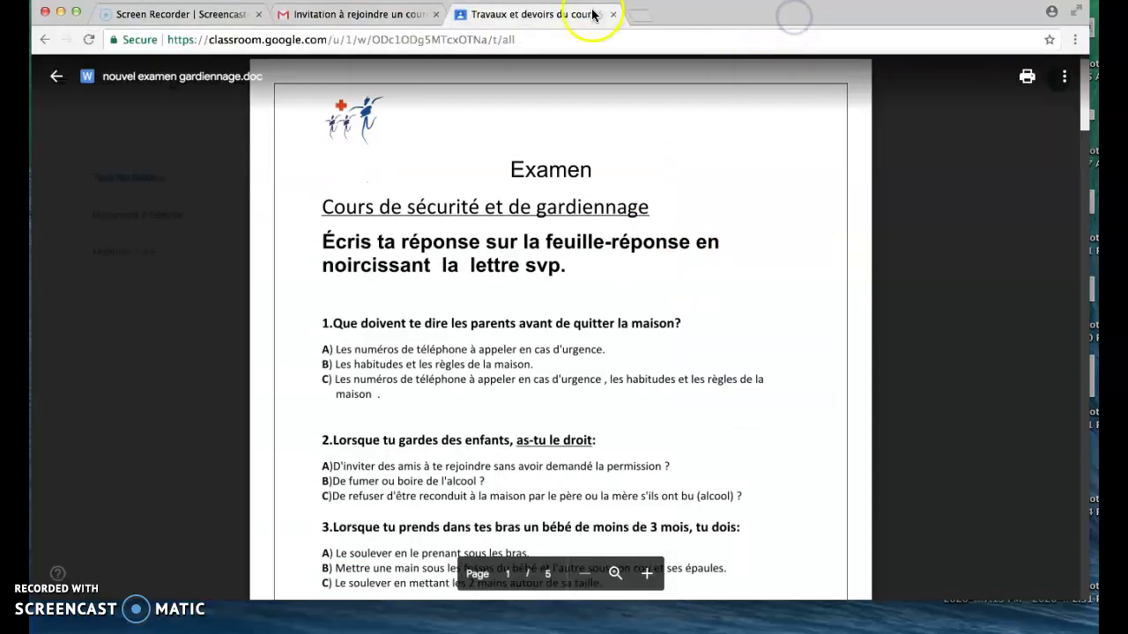
click(970, 172)
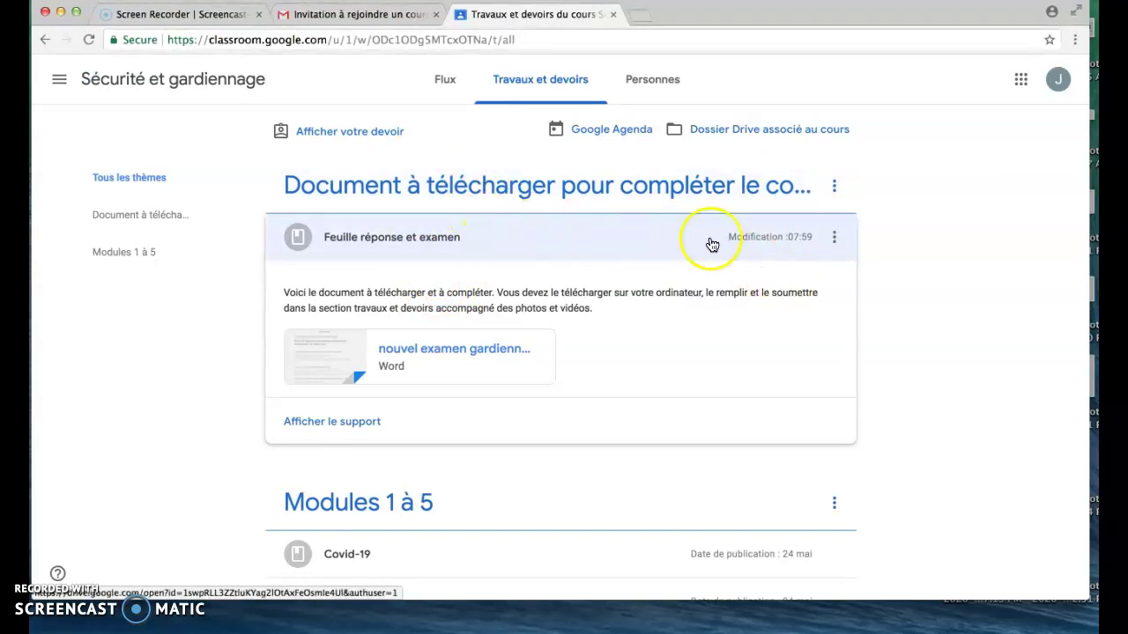
click(385, 148)
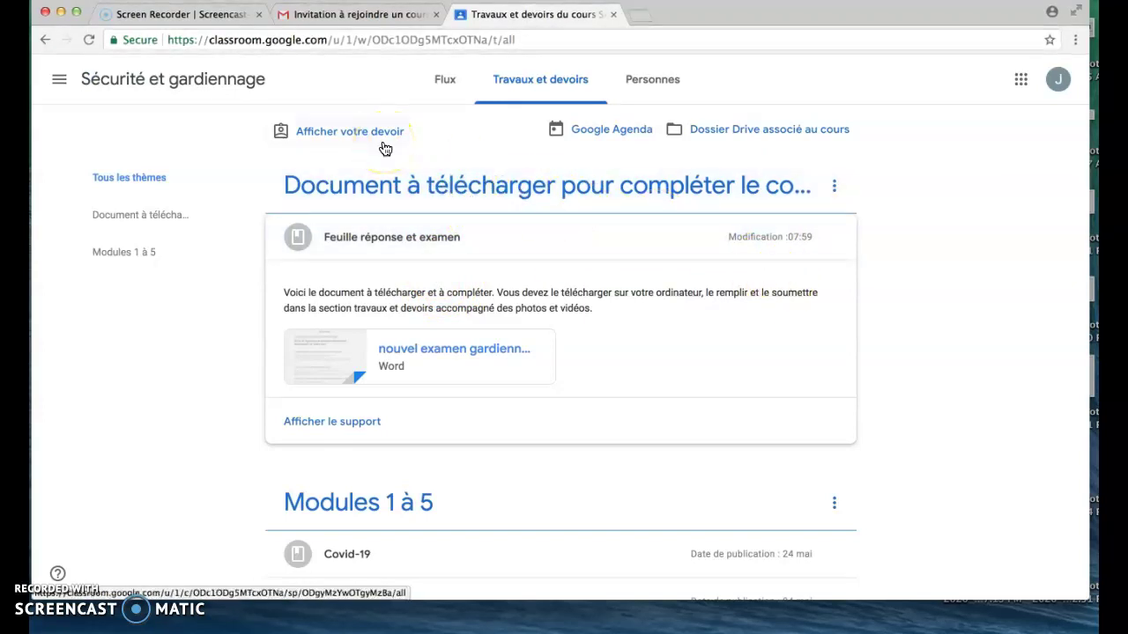
click(360, 139)
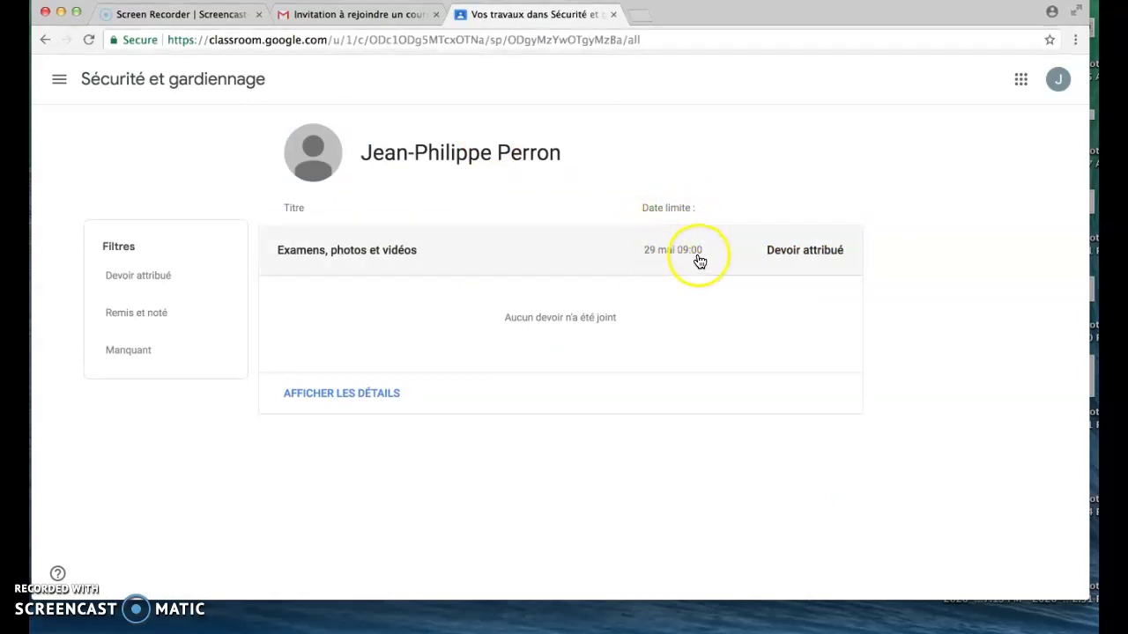
click(362, 403)
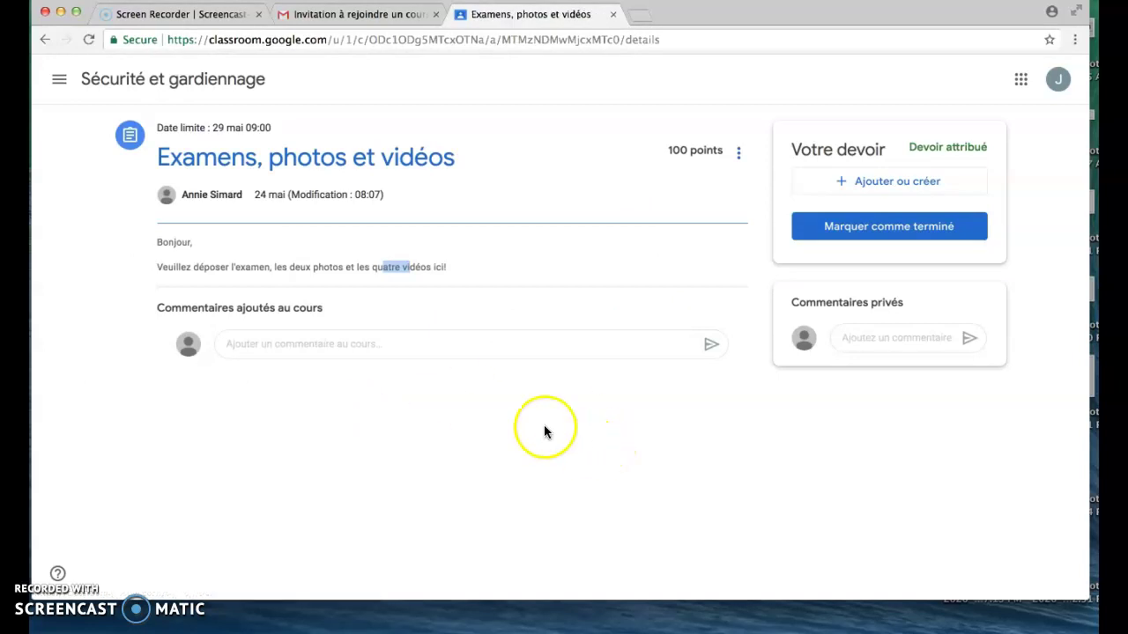
click(465, 265)
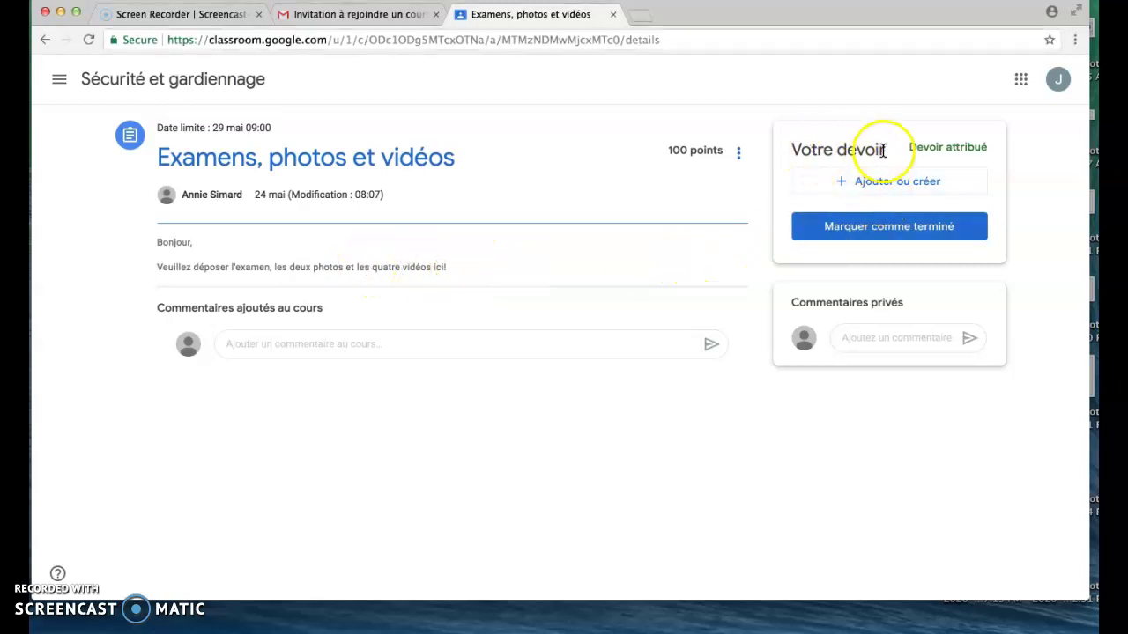
Choose the "nouvel examen gardiennage" copy ending in "1" from the Documents folder as a file to attach to the assignment.
click(865, 191)
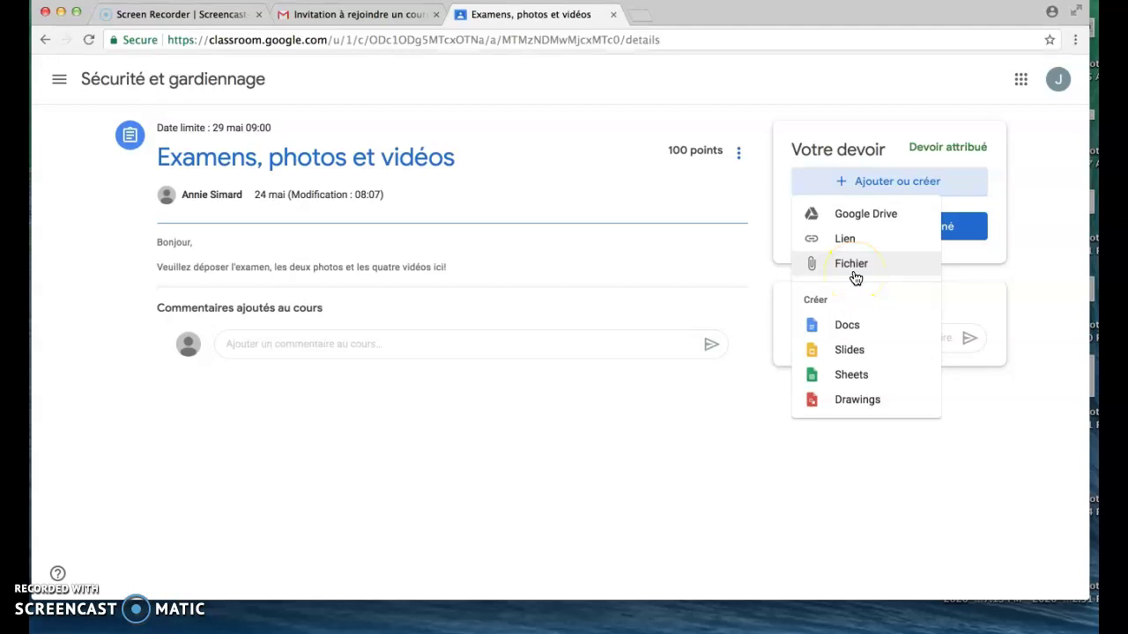
click(858, 267)
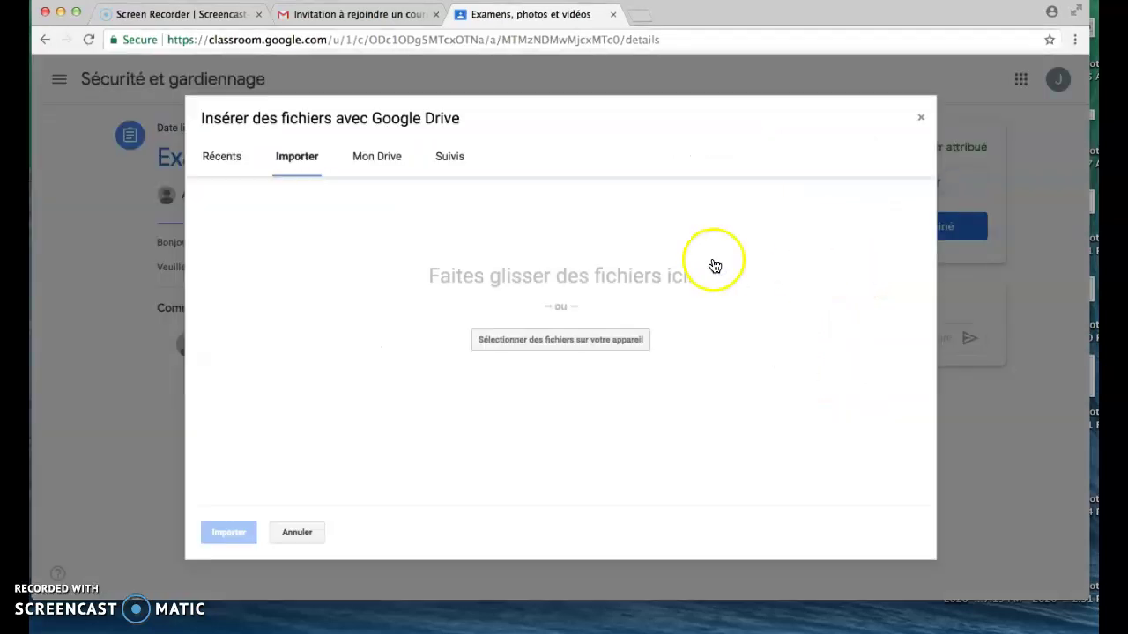
click(533, 350)
click(423, 171)
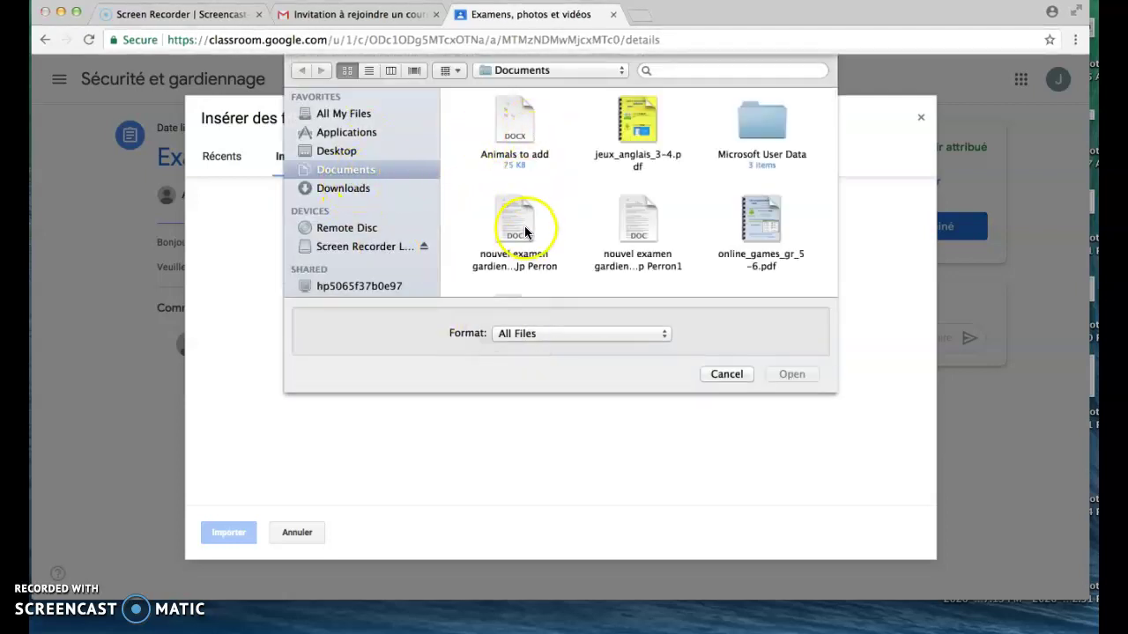
click(633, 220)
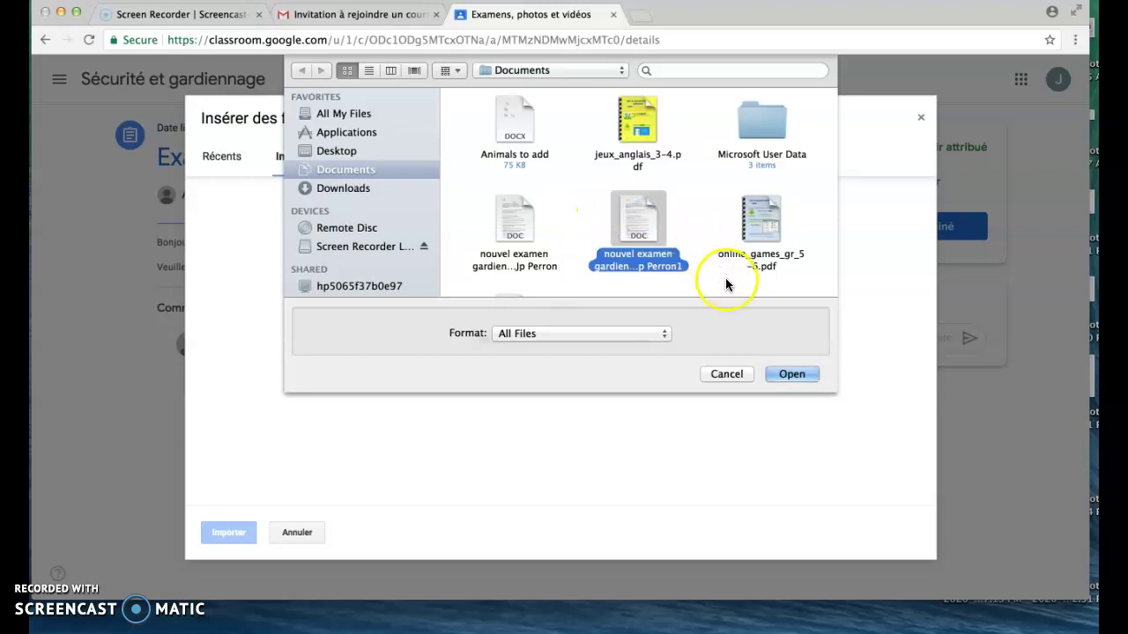
click(793, 374)
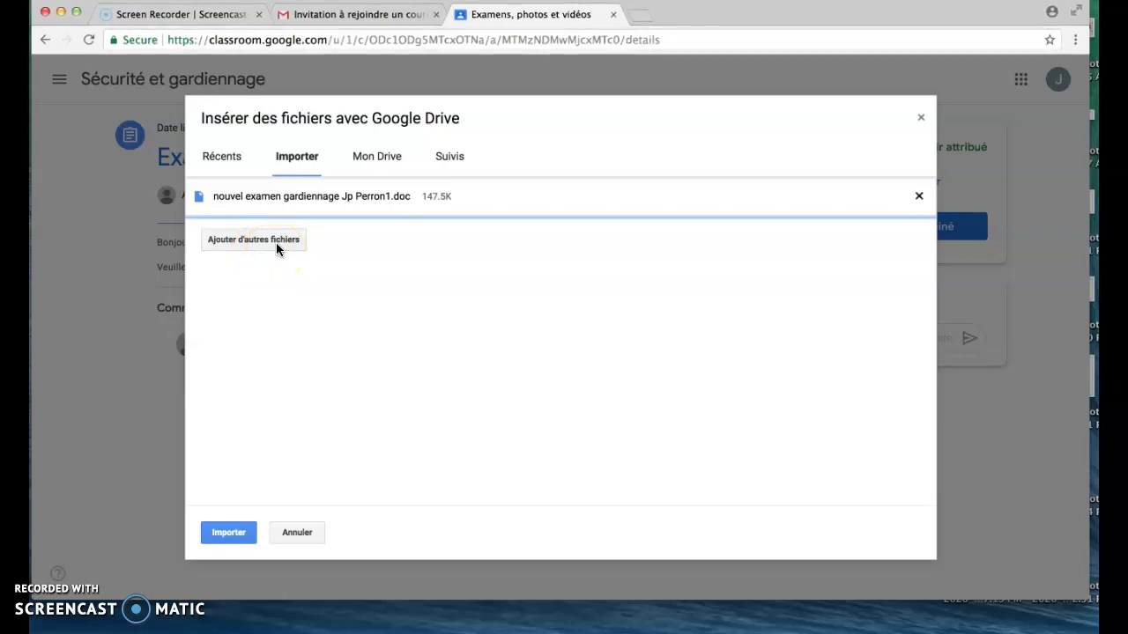
Browse for additional files without choosing any, and import the selected exam into the assignment.
click(276, 242)
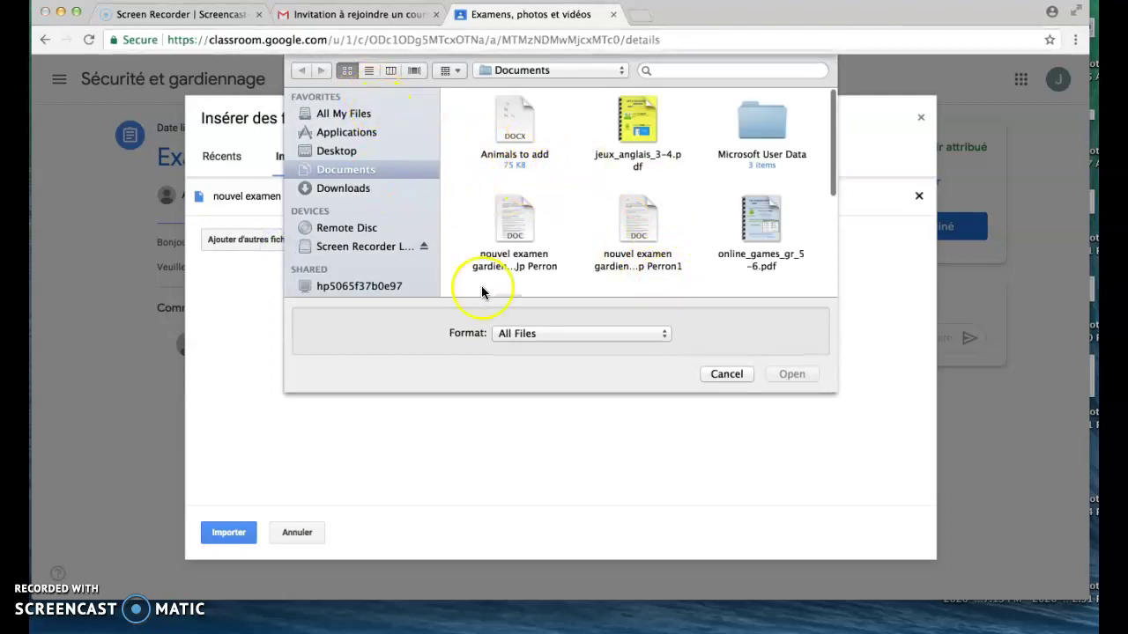
click(726, 375)
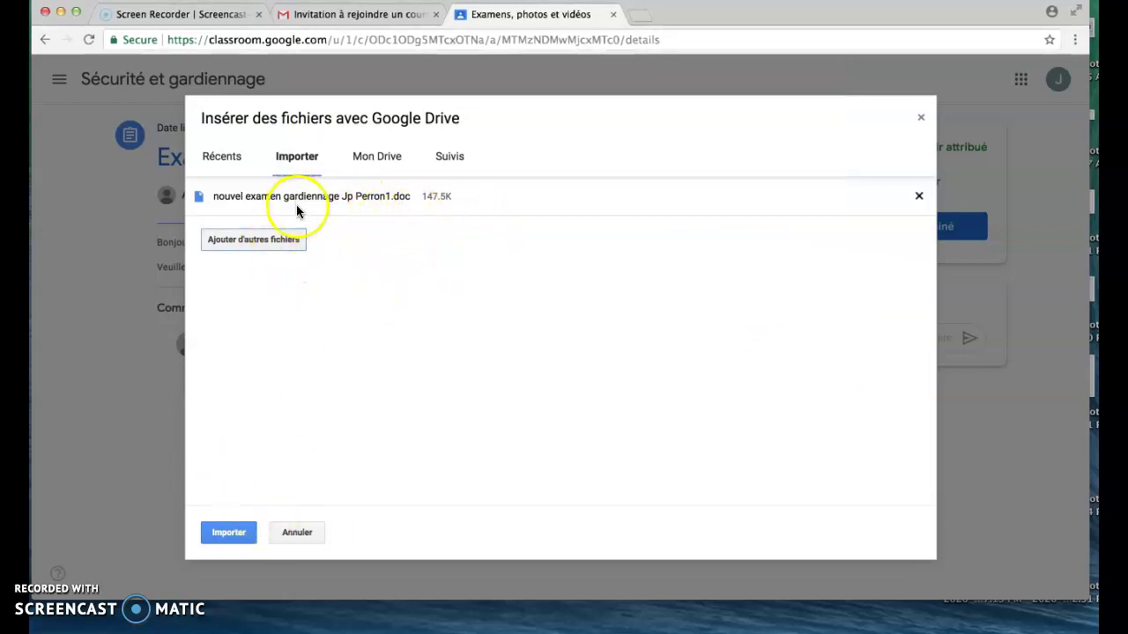
click(236, 534)
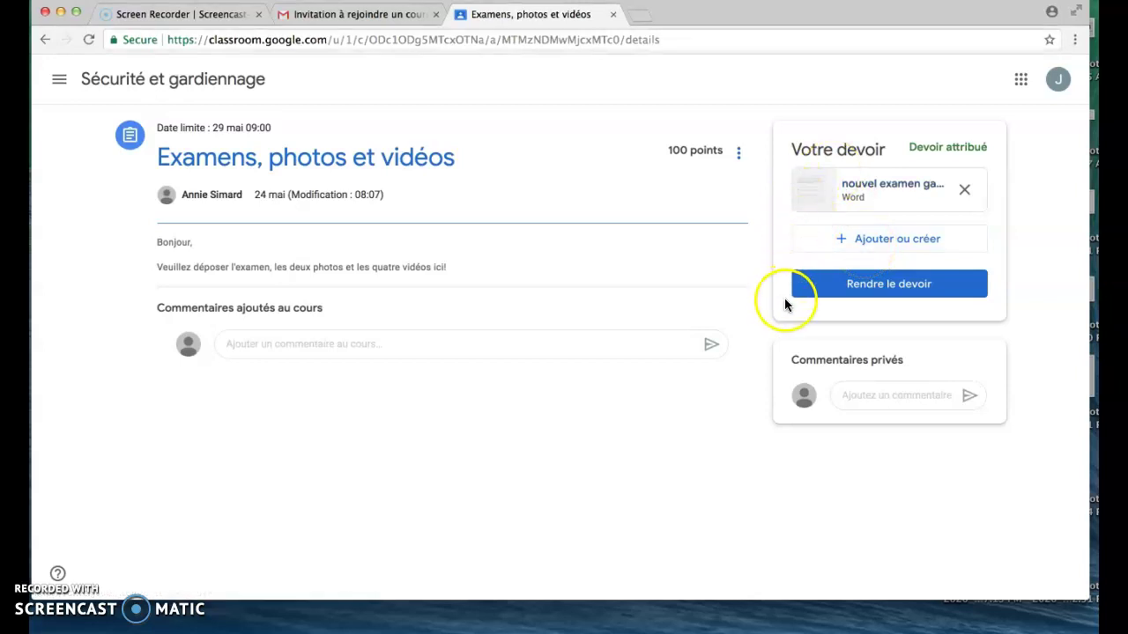
Turn in the "Examens, photos et vidéos" assignment with the attached exam, leaving the private comment empty.
click(859, 396)
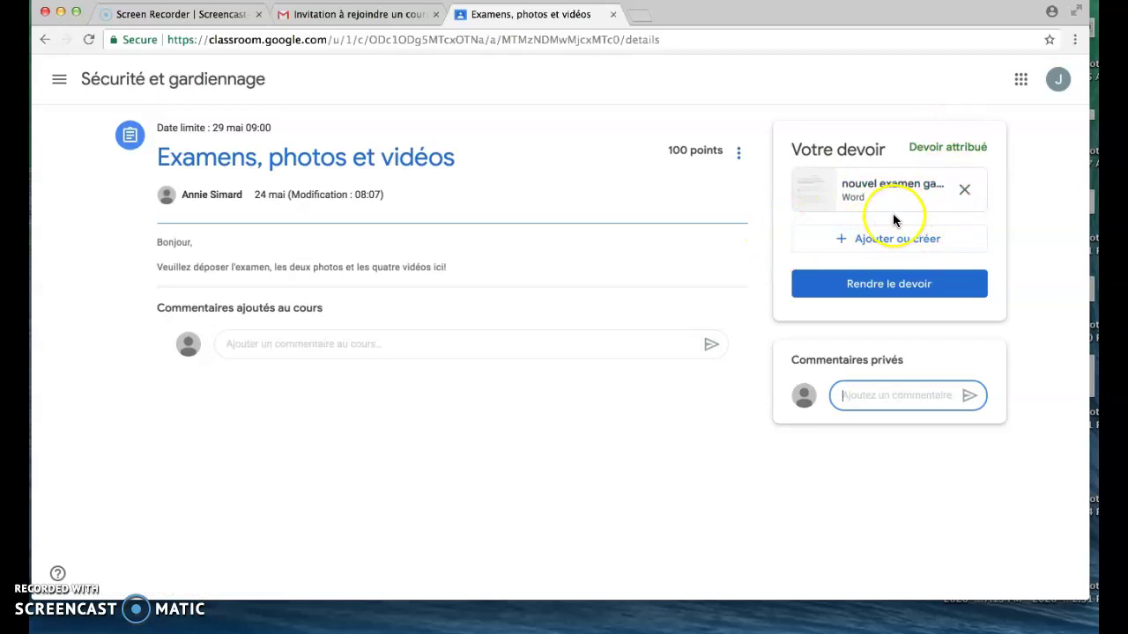
click(869, 294)
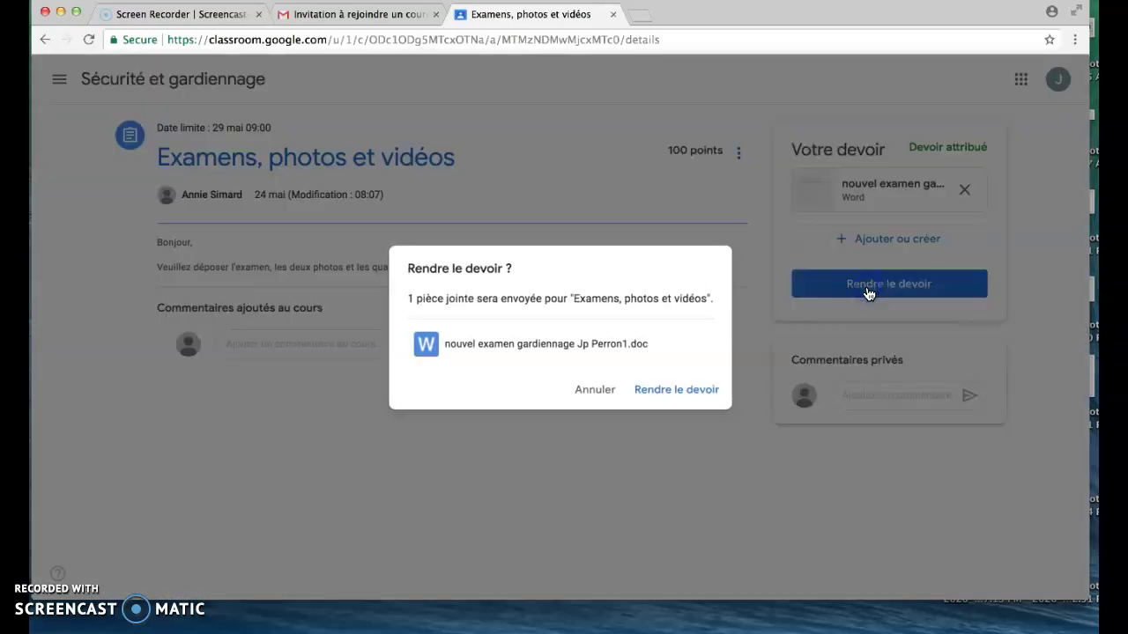
click(714, 401)
click(714, 401)
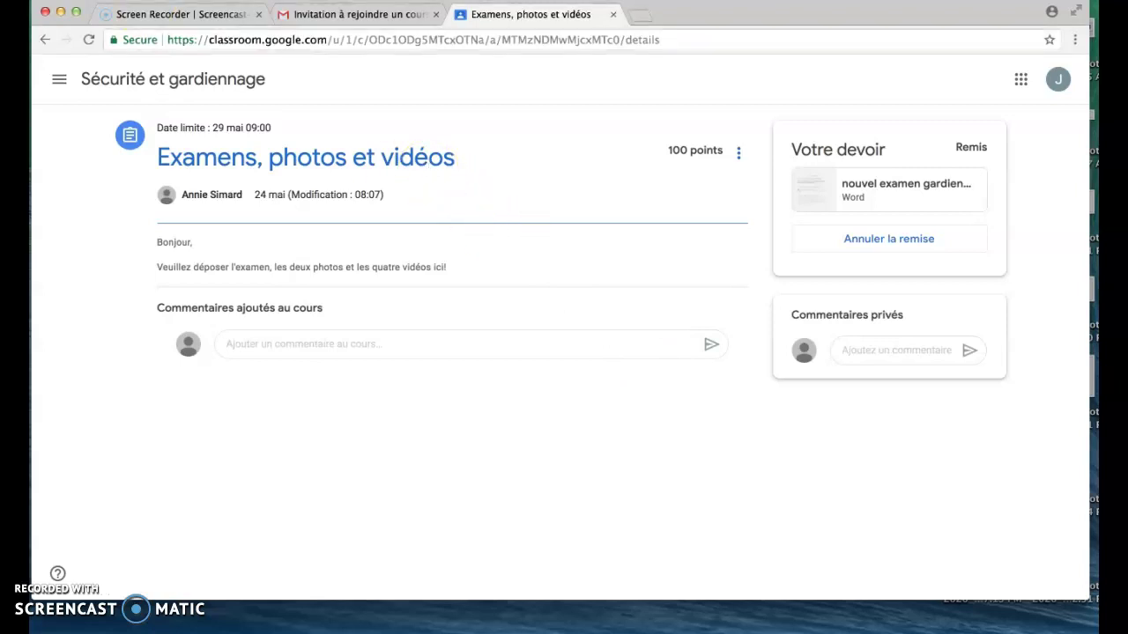
Return to the Sécurité et gardiennage course and check the submission status of the assignment in the student's work list.
click(151, 81)
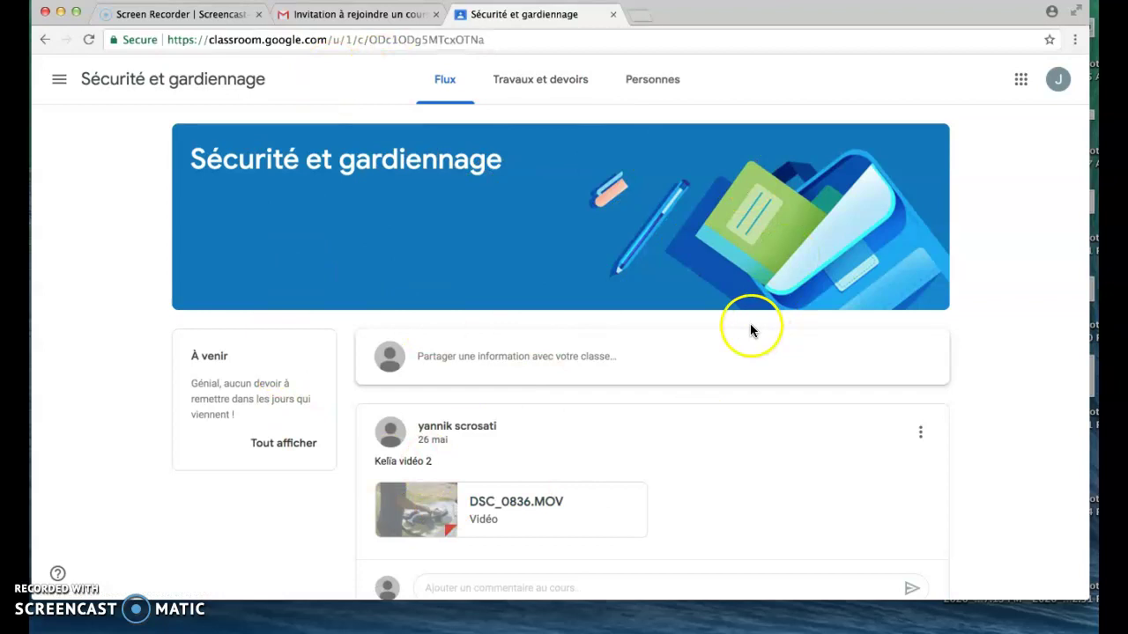
click(553, 88)
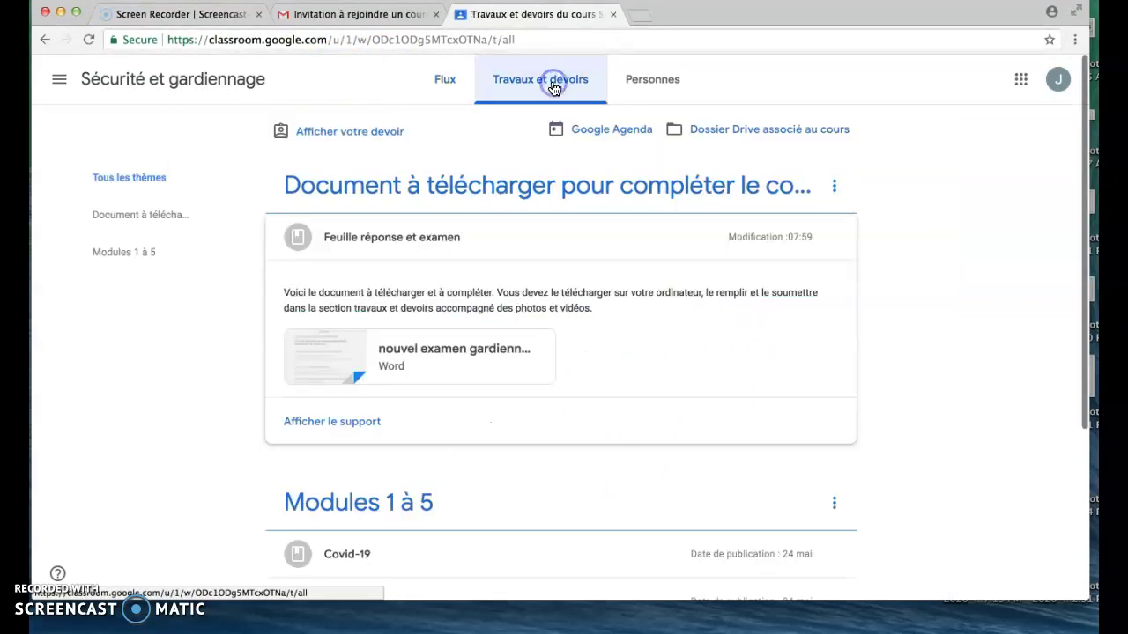
click(345, 132)
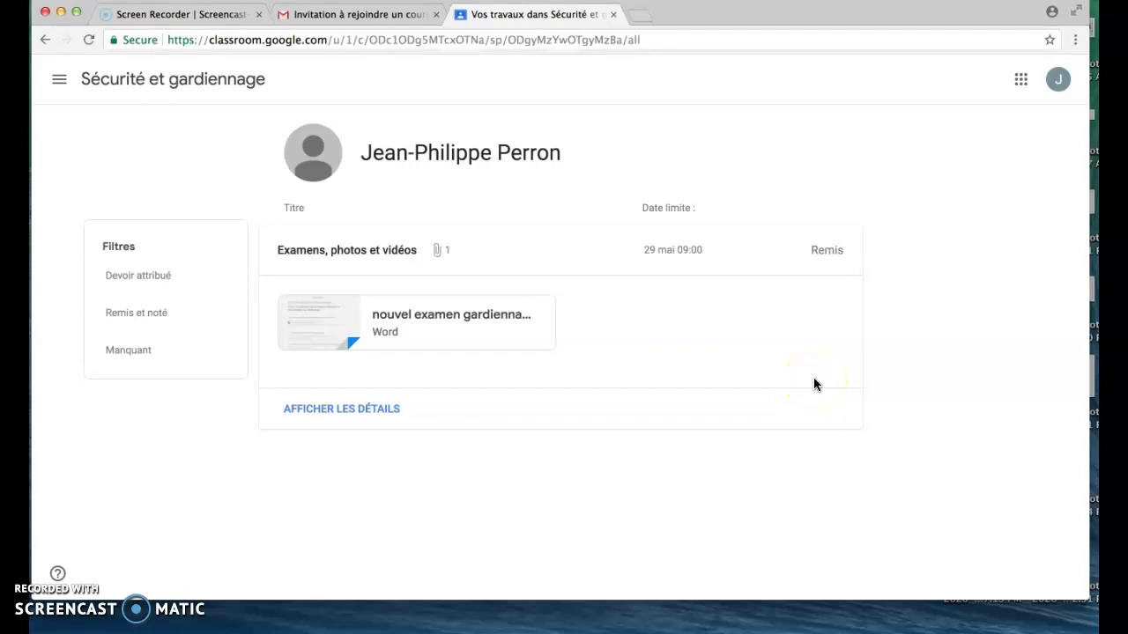
click(758, 327)
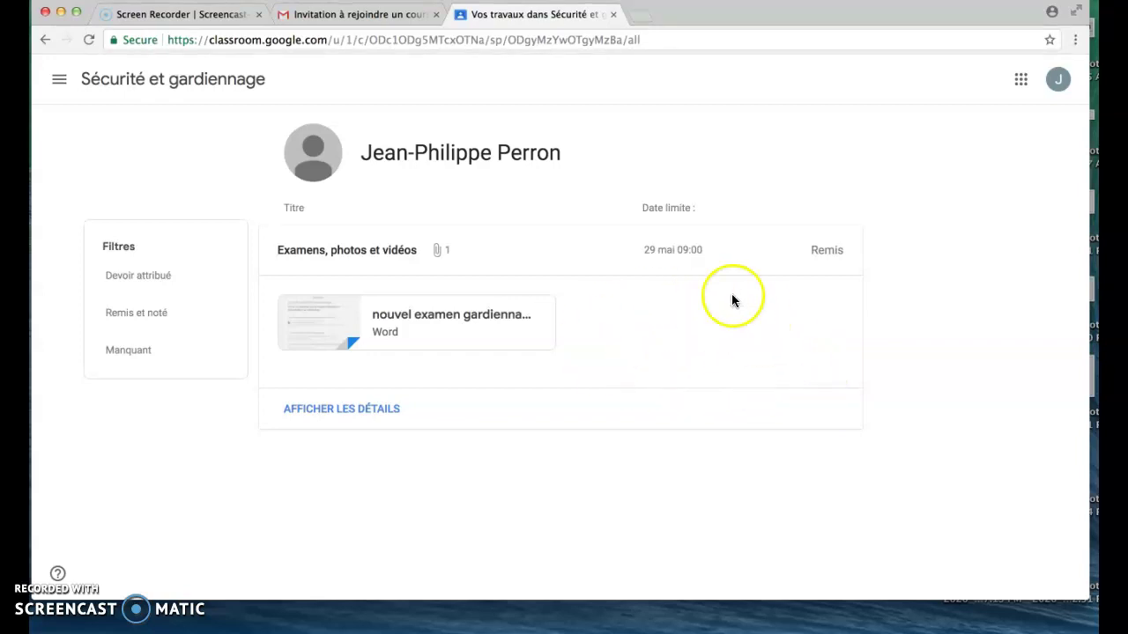